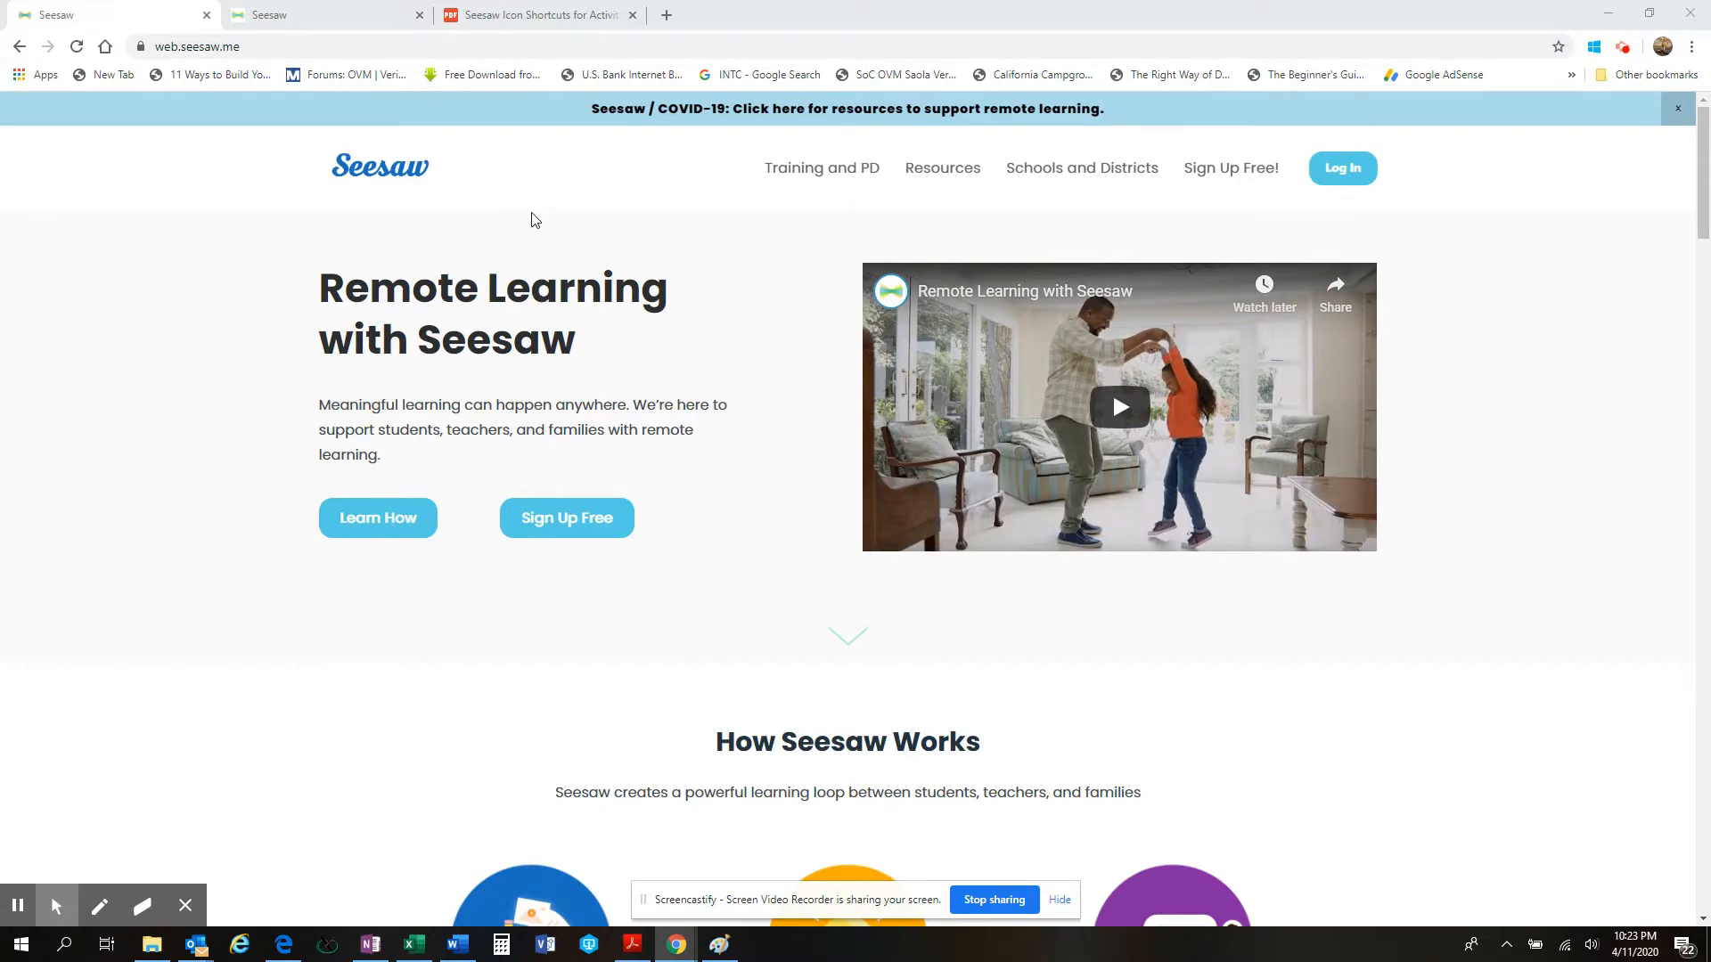
Step: Start a new activity in My Library of the Activity Library, coming from the class's Activities page
left_click(267, 16)
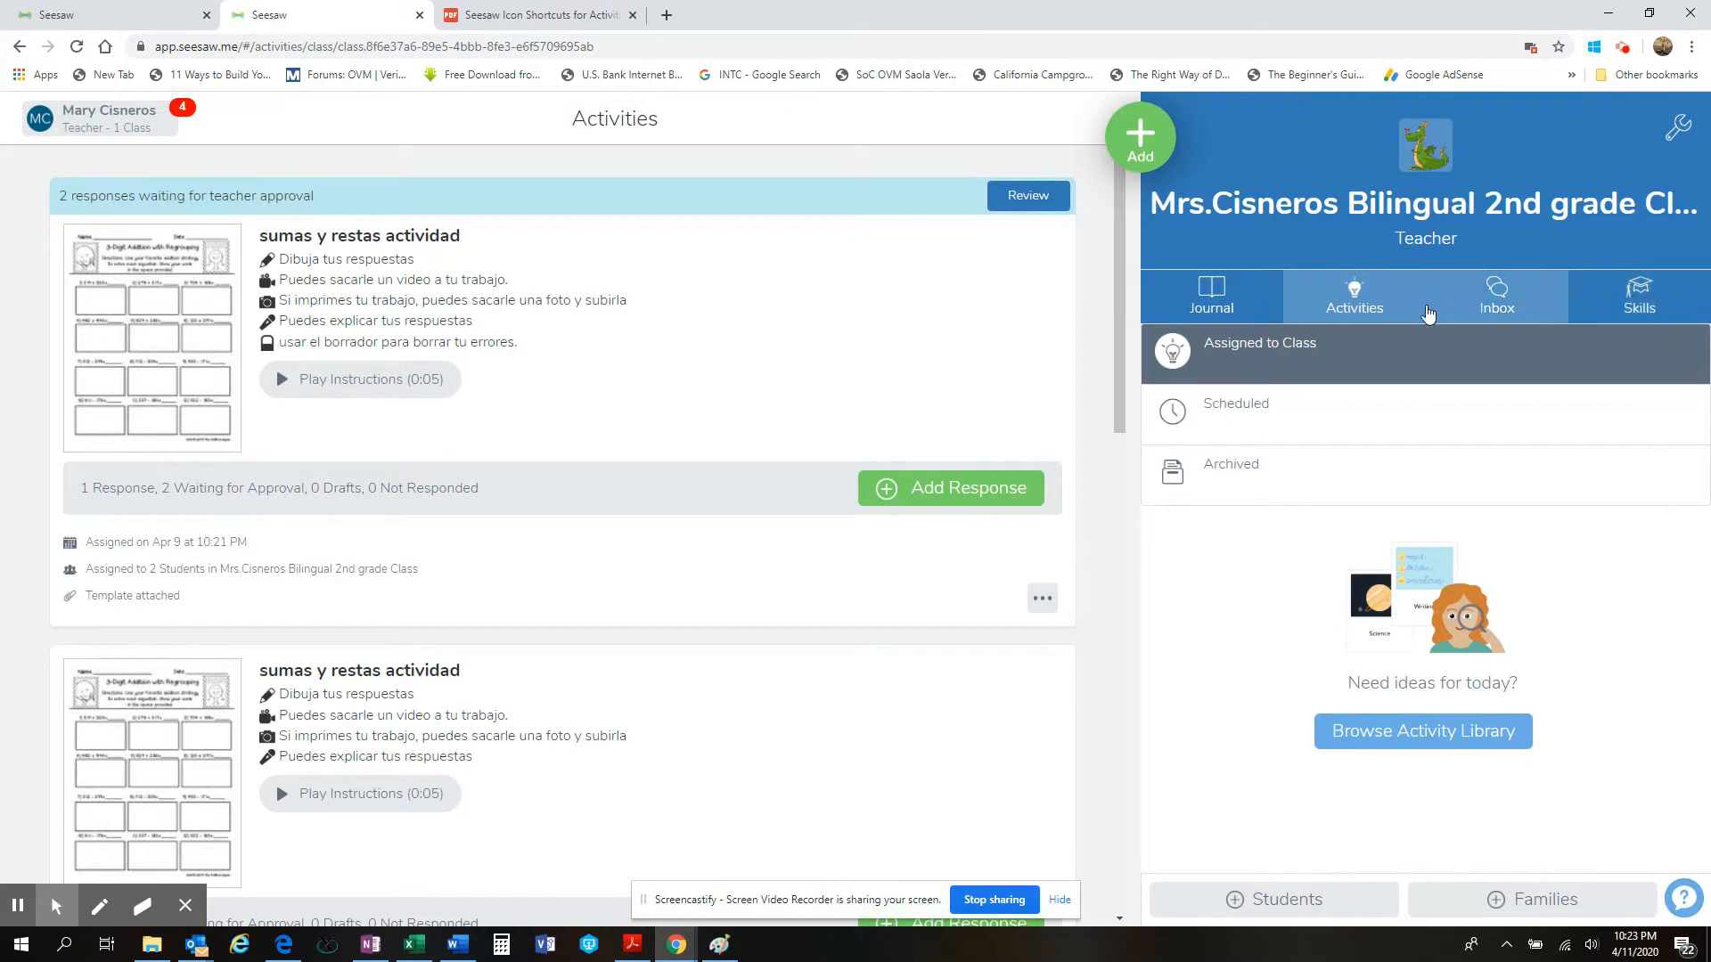
left_click(1356, 314)
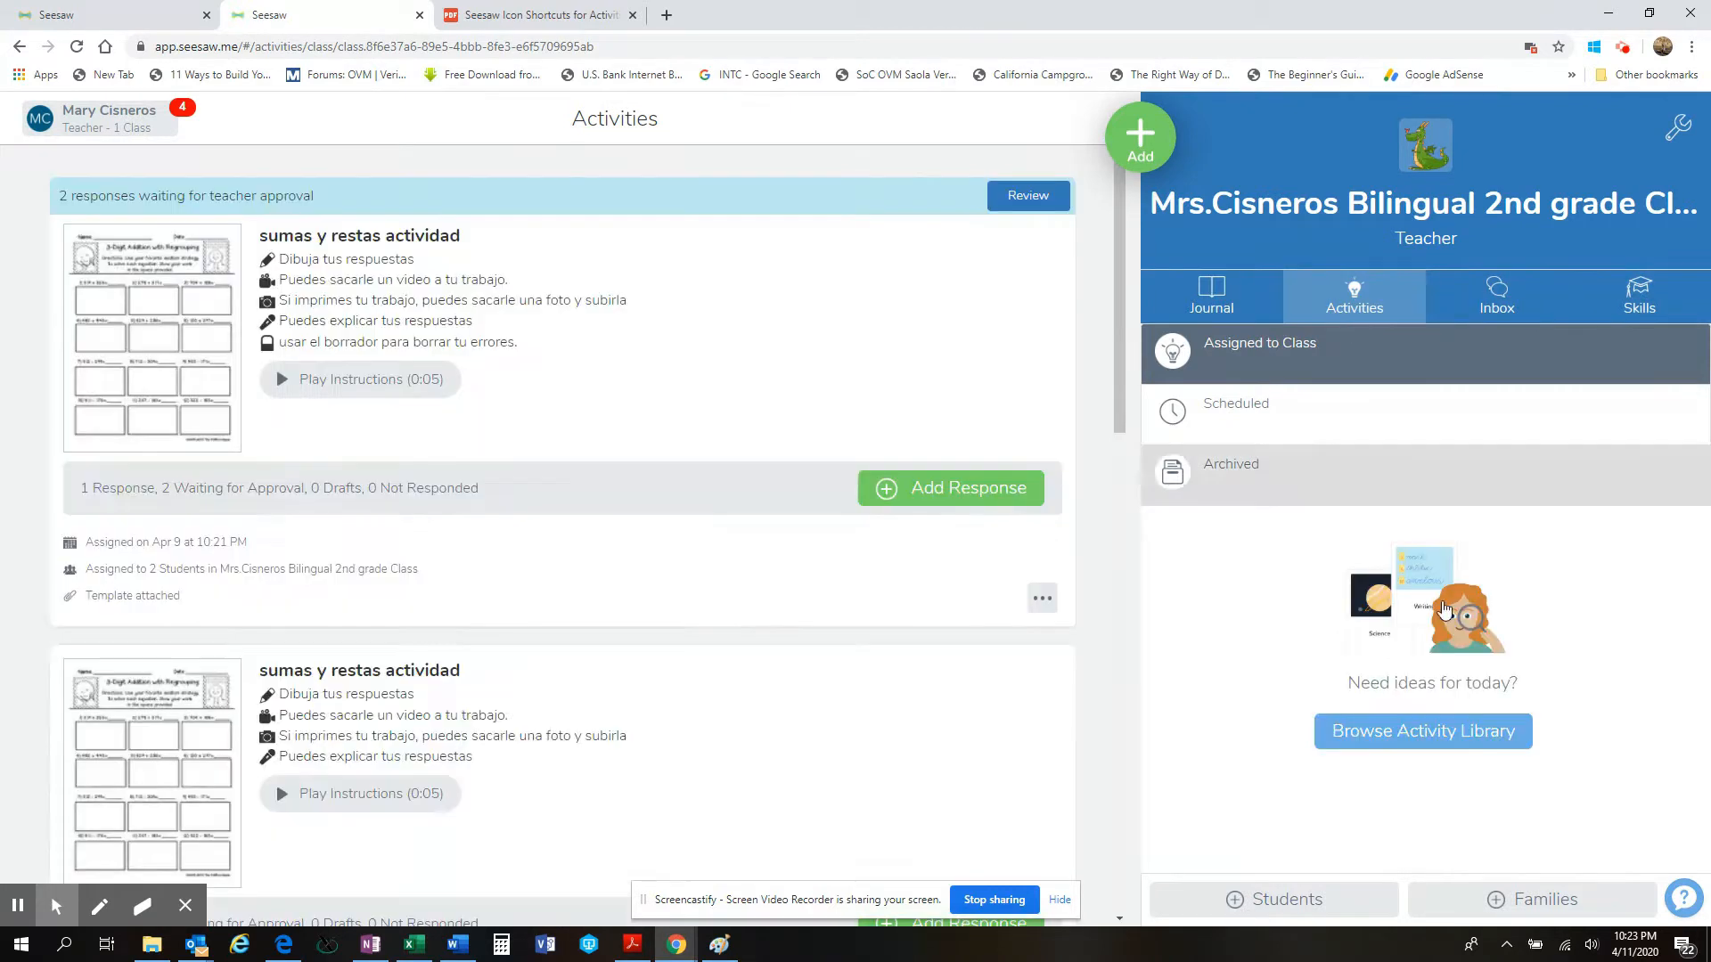
left_click(1408, 742)
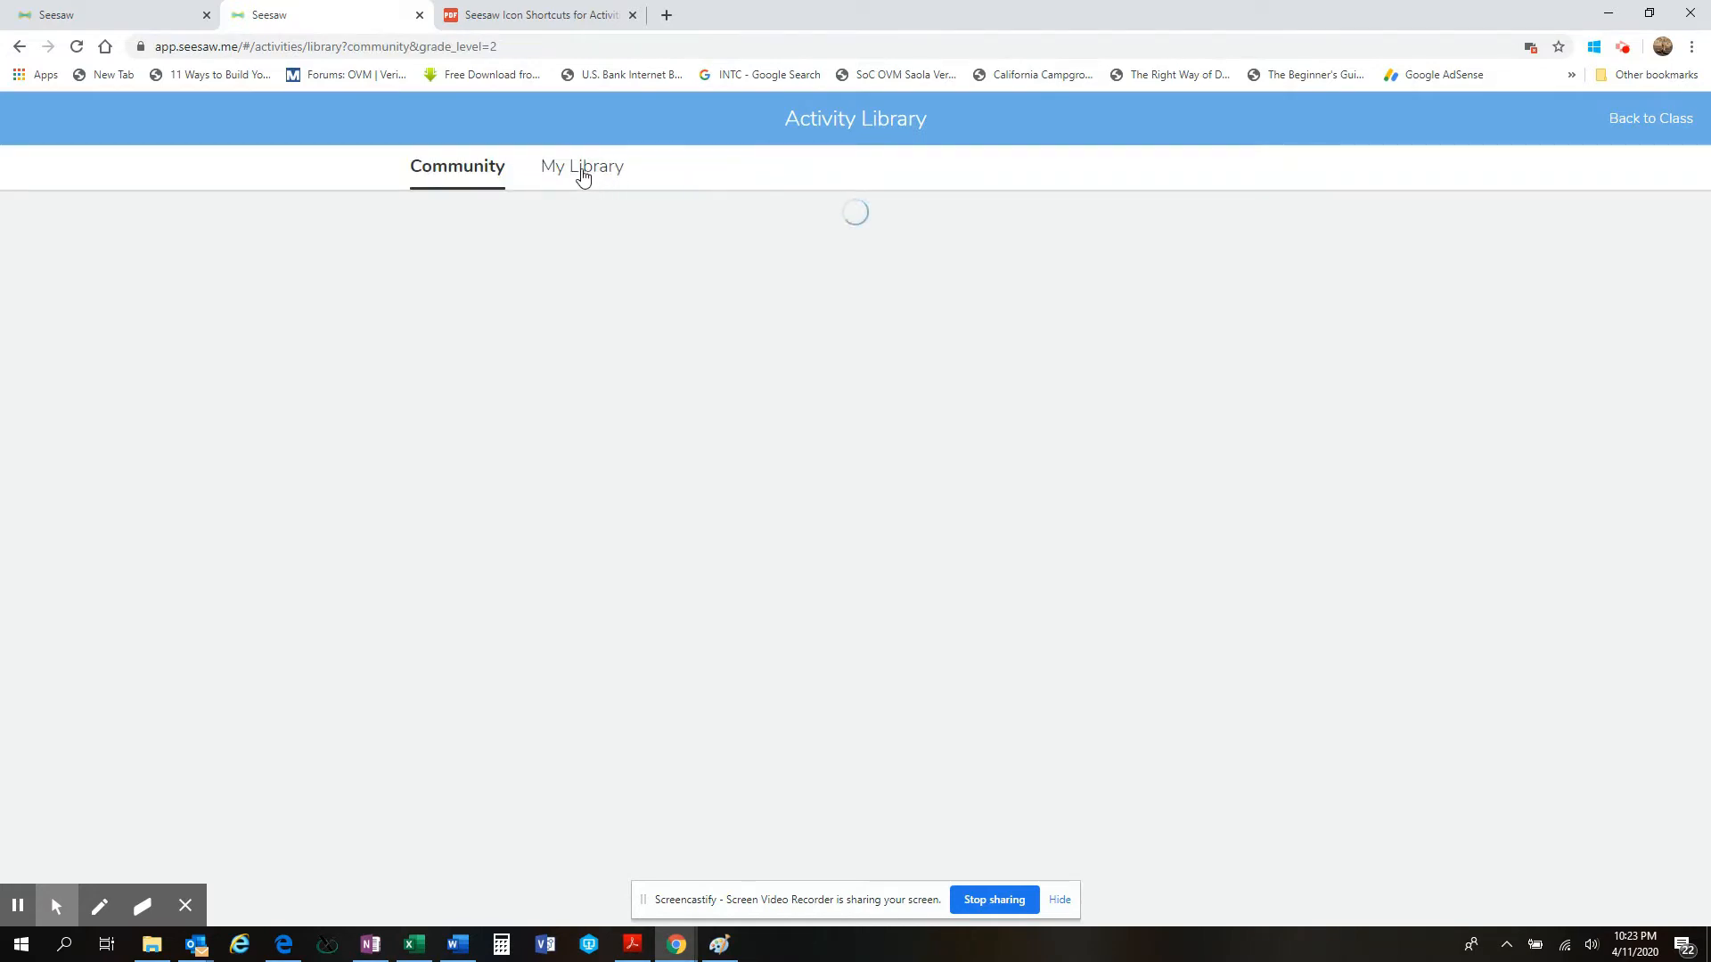
left_click(584, 177)
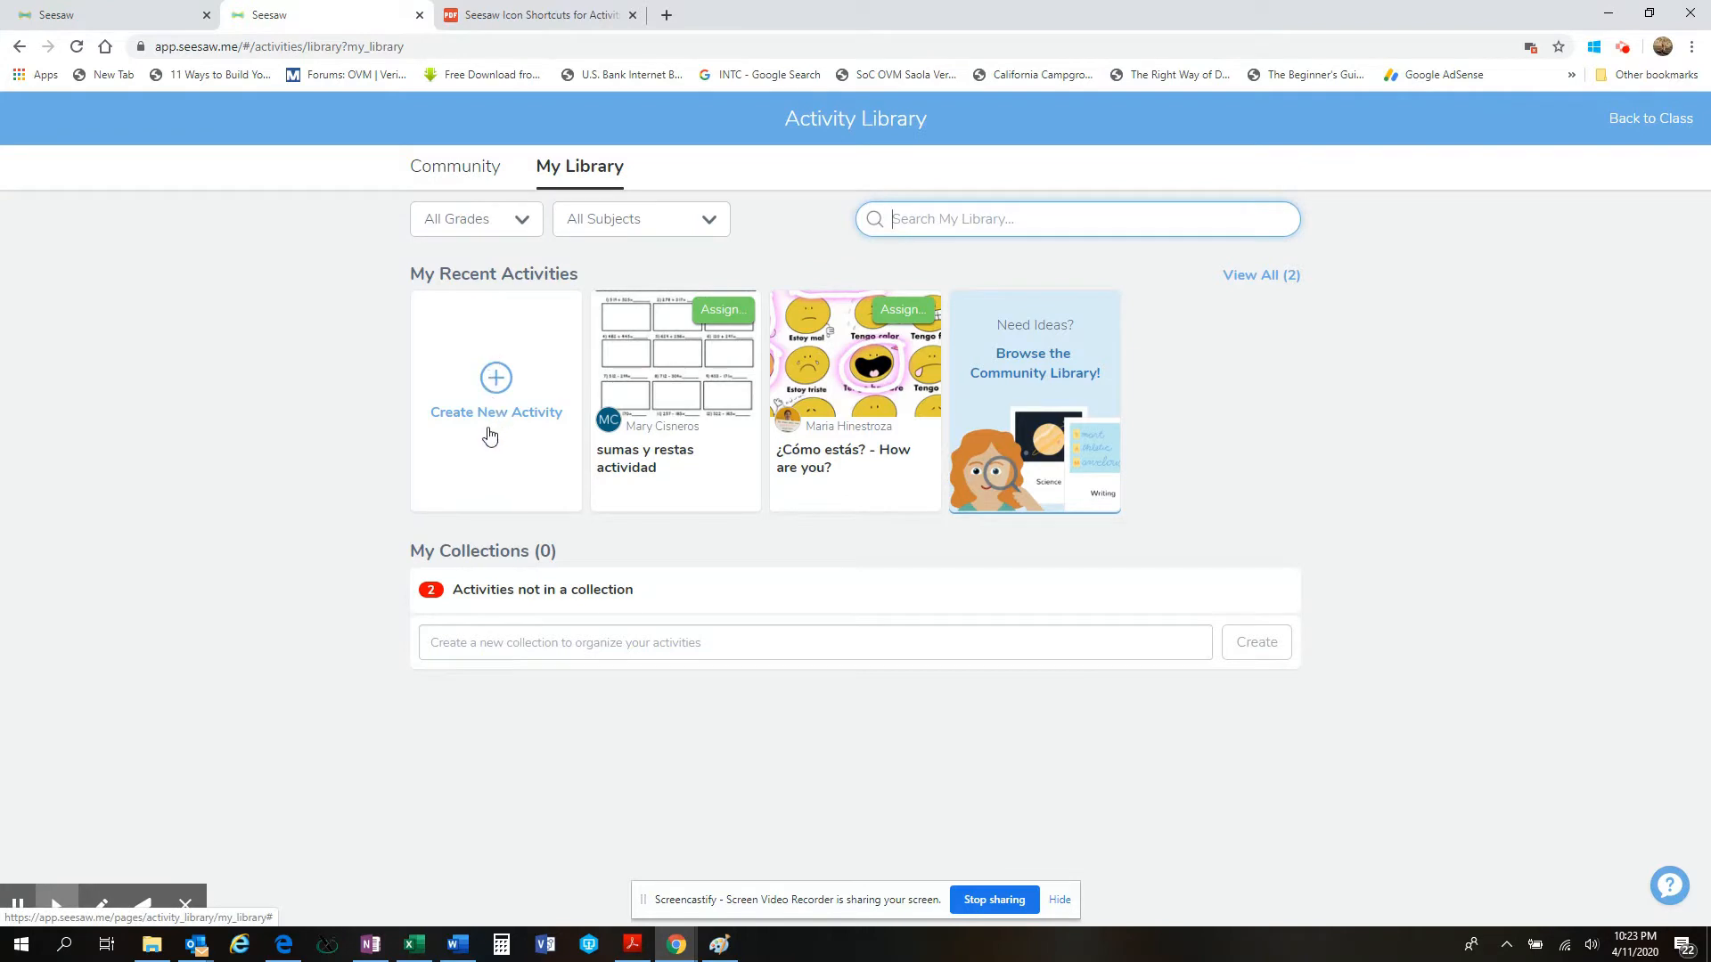
left_click(496, 384)
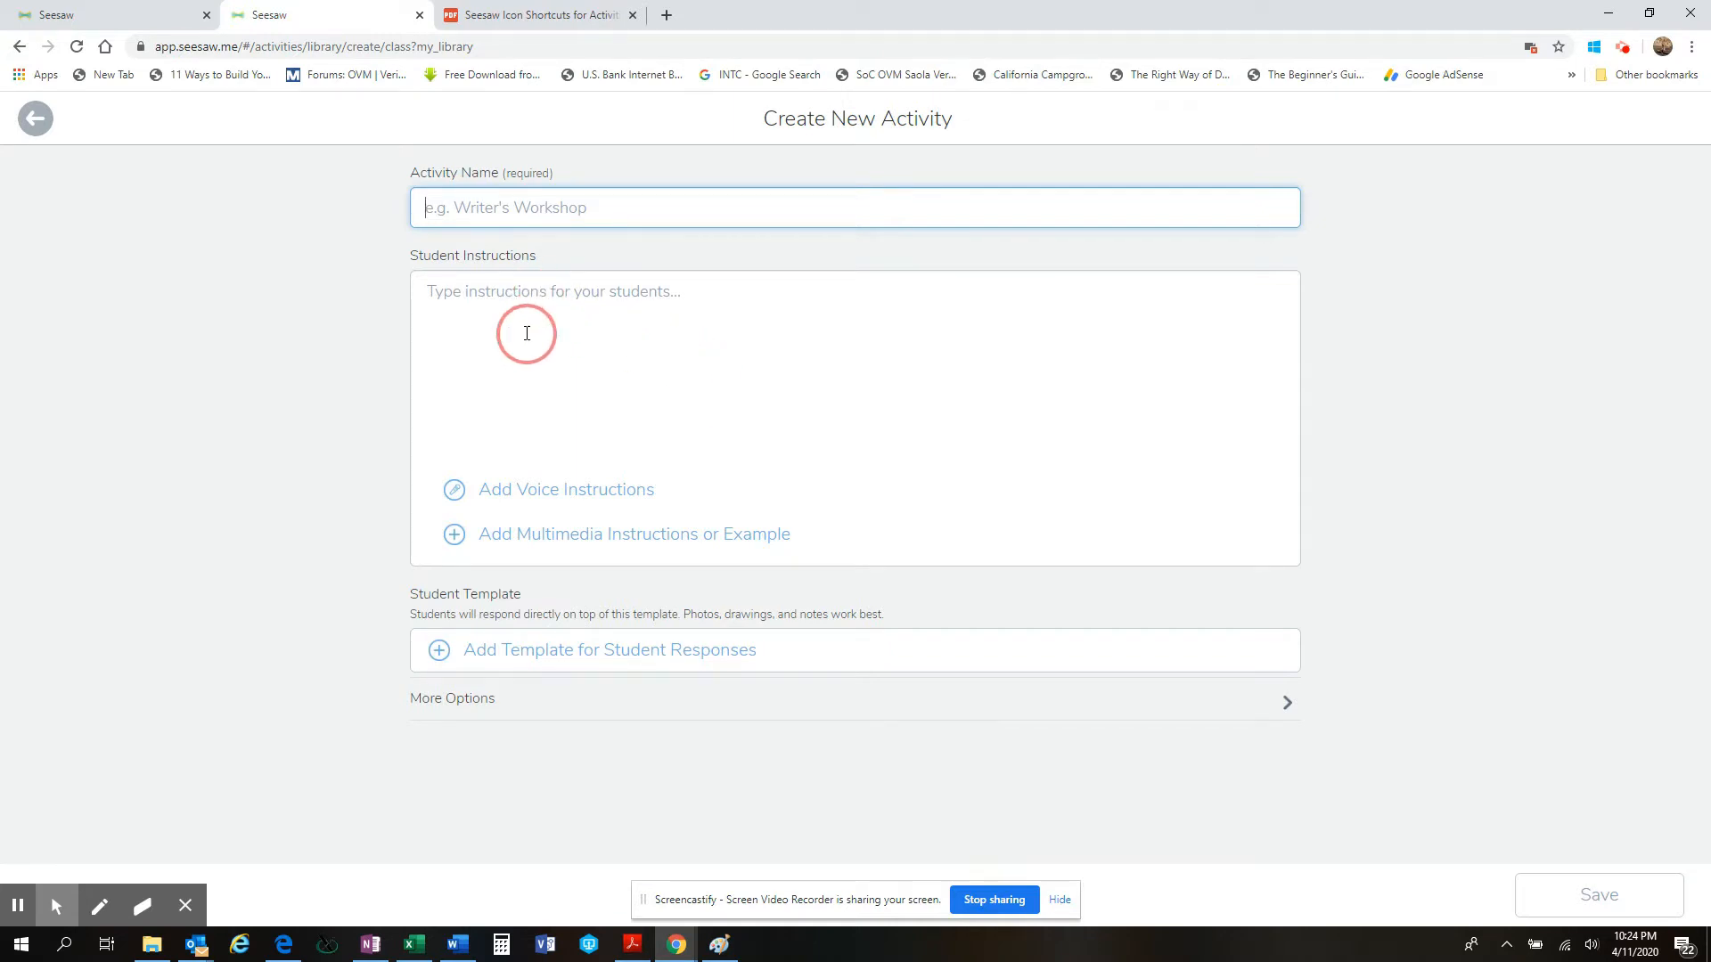
Step: Consult the Seesaw Icon Shortcuts sheet and name the new activity "Math activitiy"
left_click(575, 19)
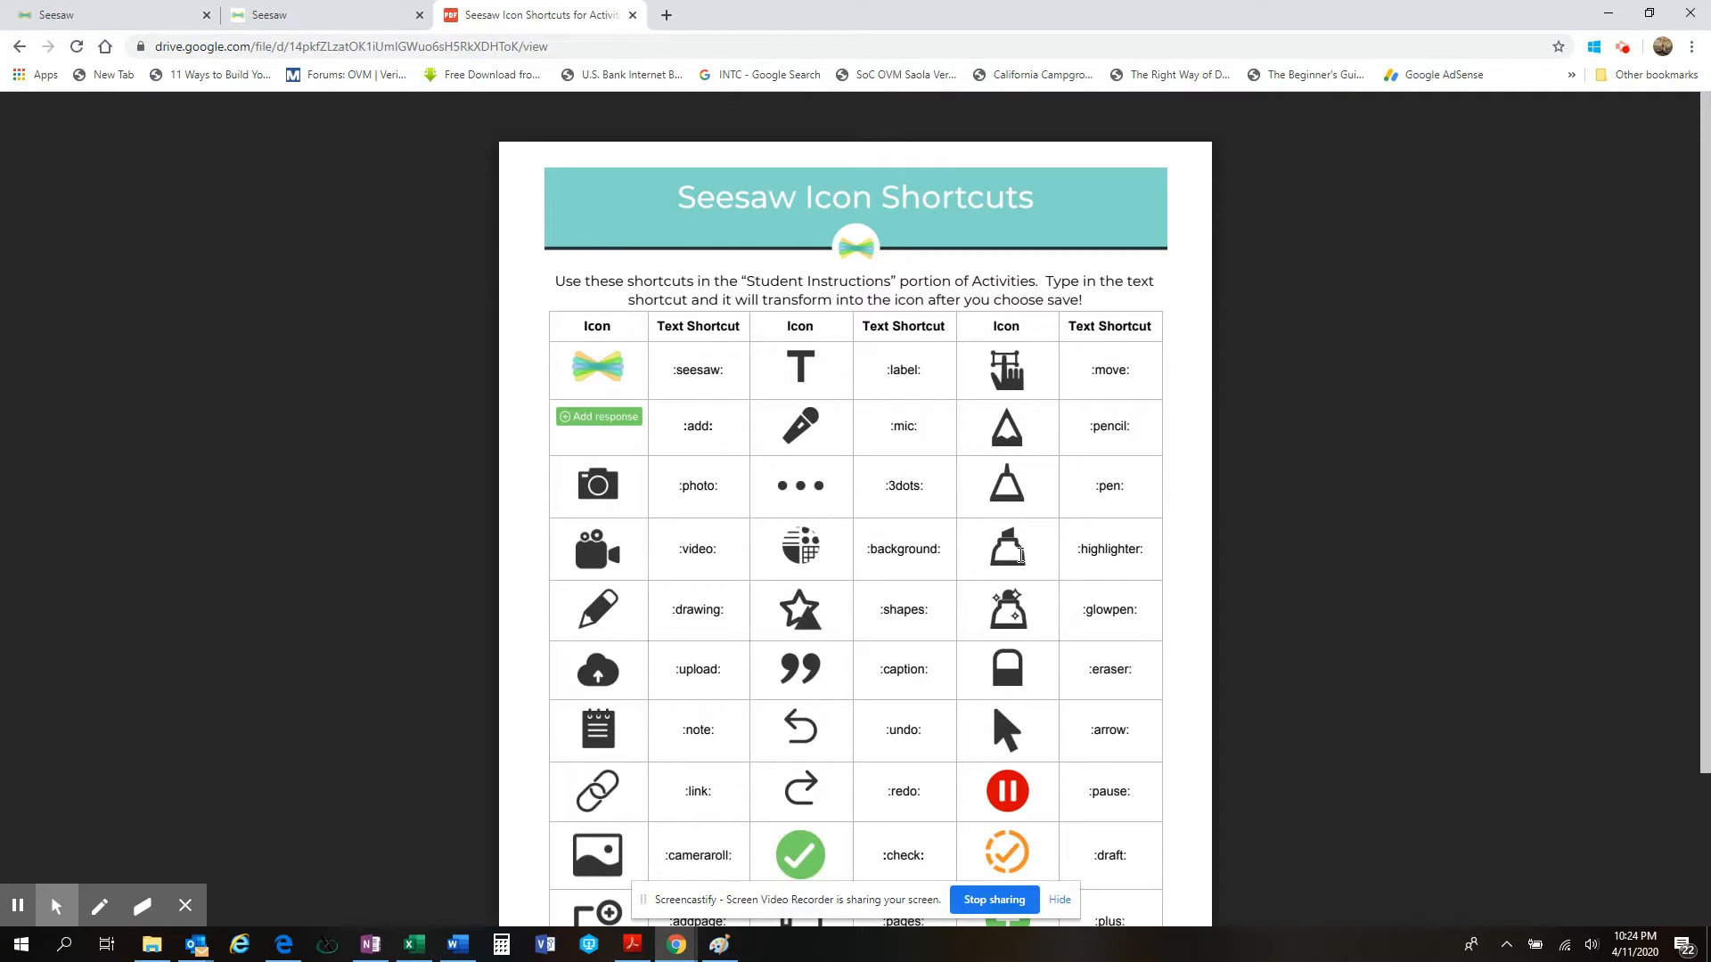
left_click(272, 14)
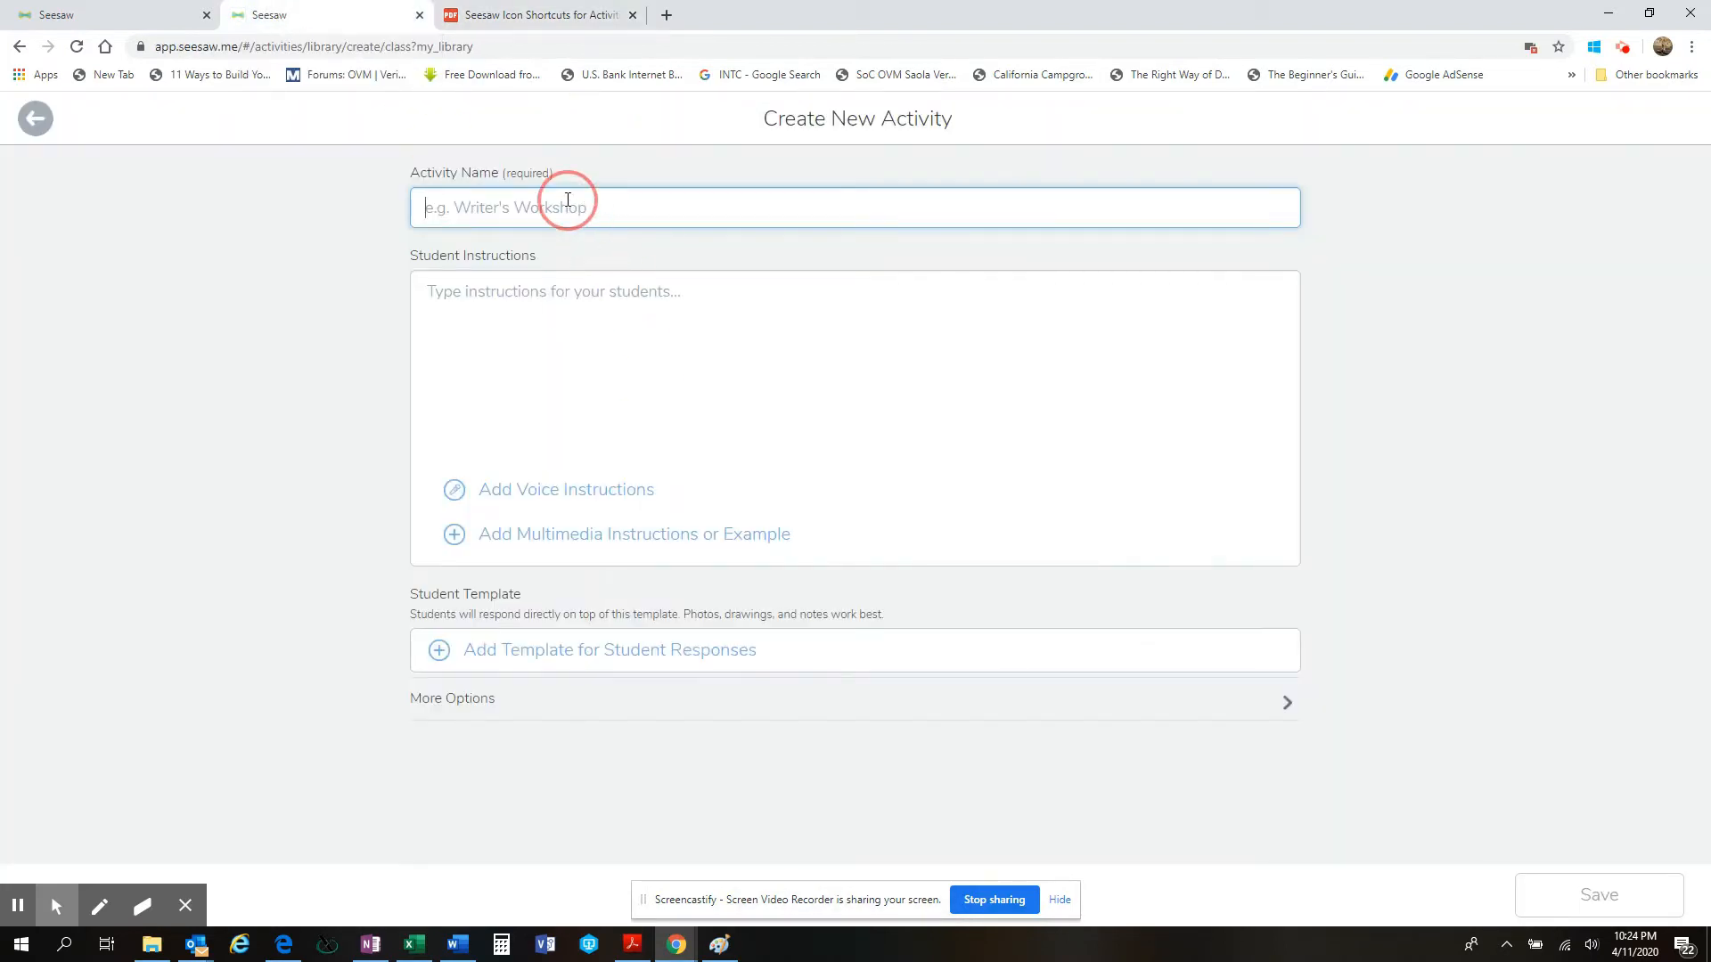
type("M")
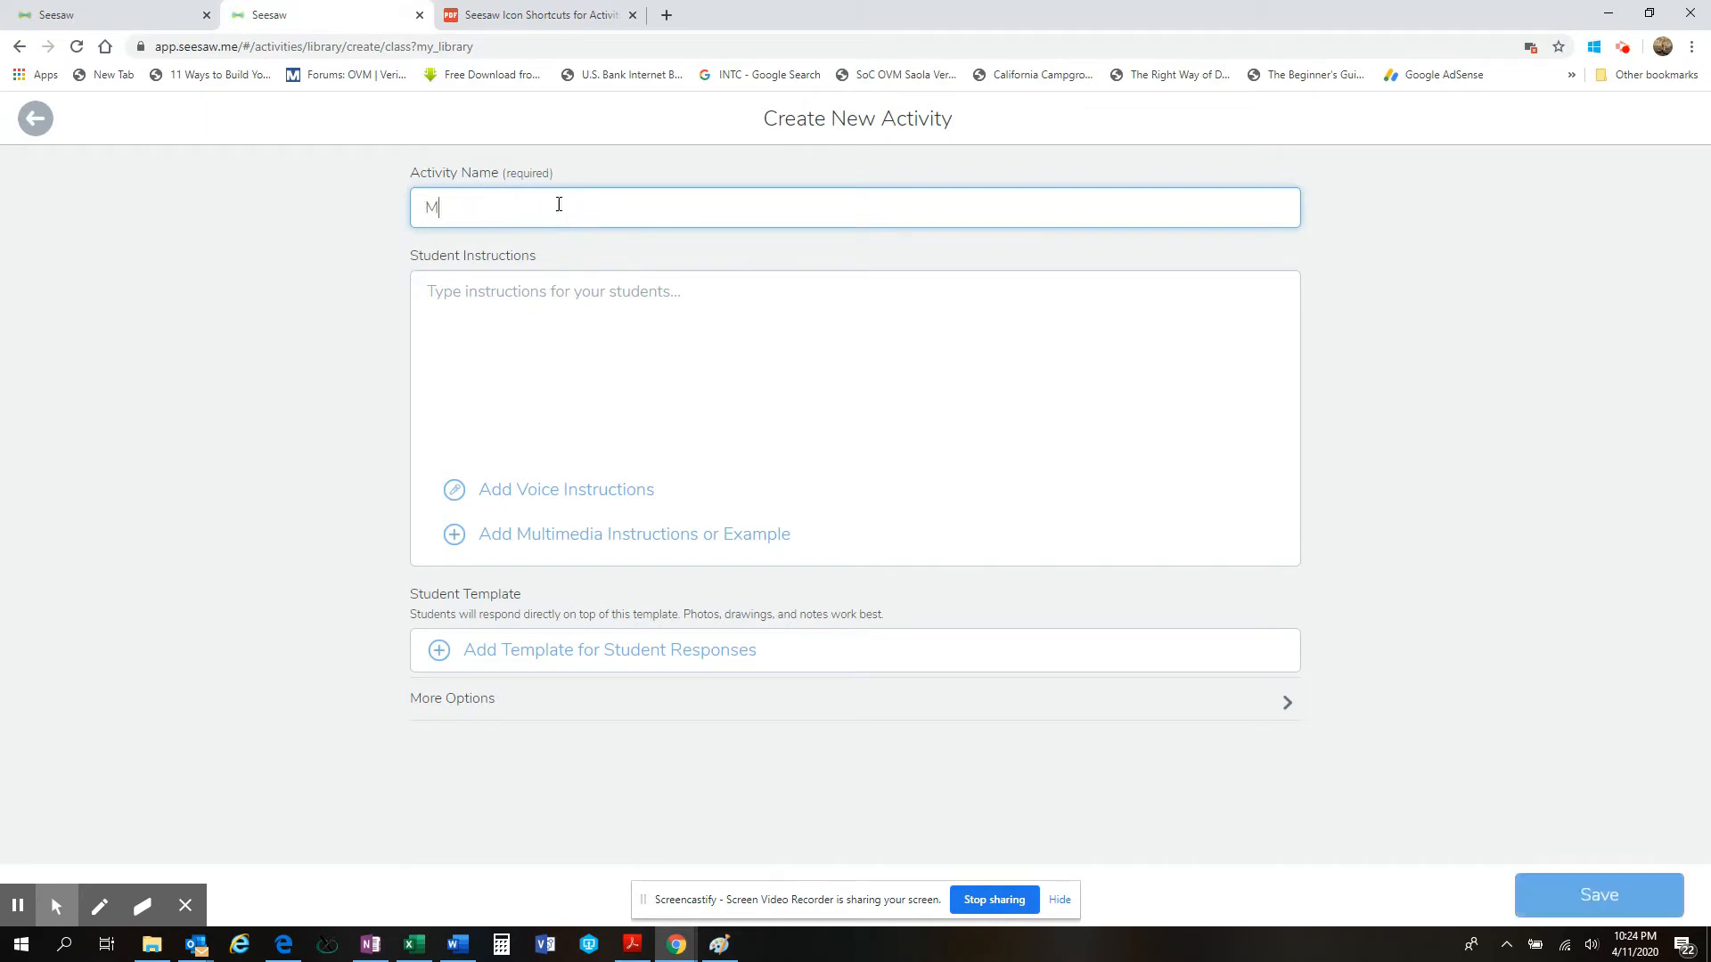
type("ath activitiy")
Step: Write student instructions using the :drawing:, :video:, :photo:, :mic: and :eraser: shortcuts for drawing, filming, photographing, recording and correcting answers
left_click(589, 287)
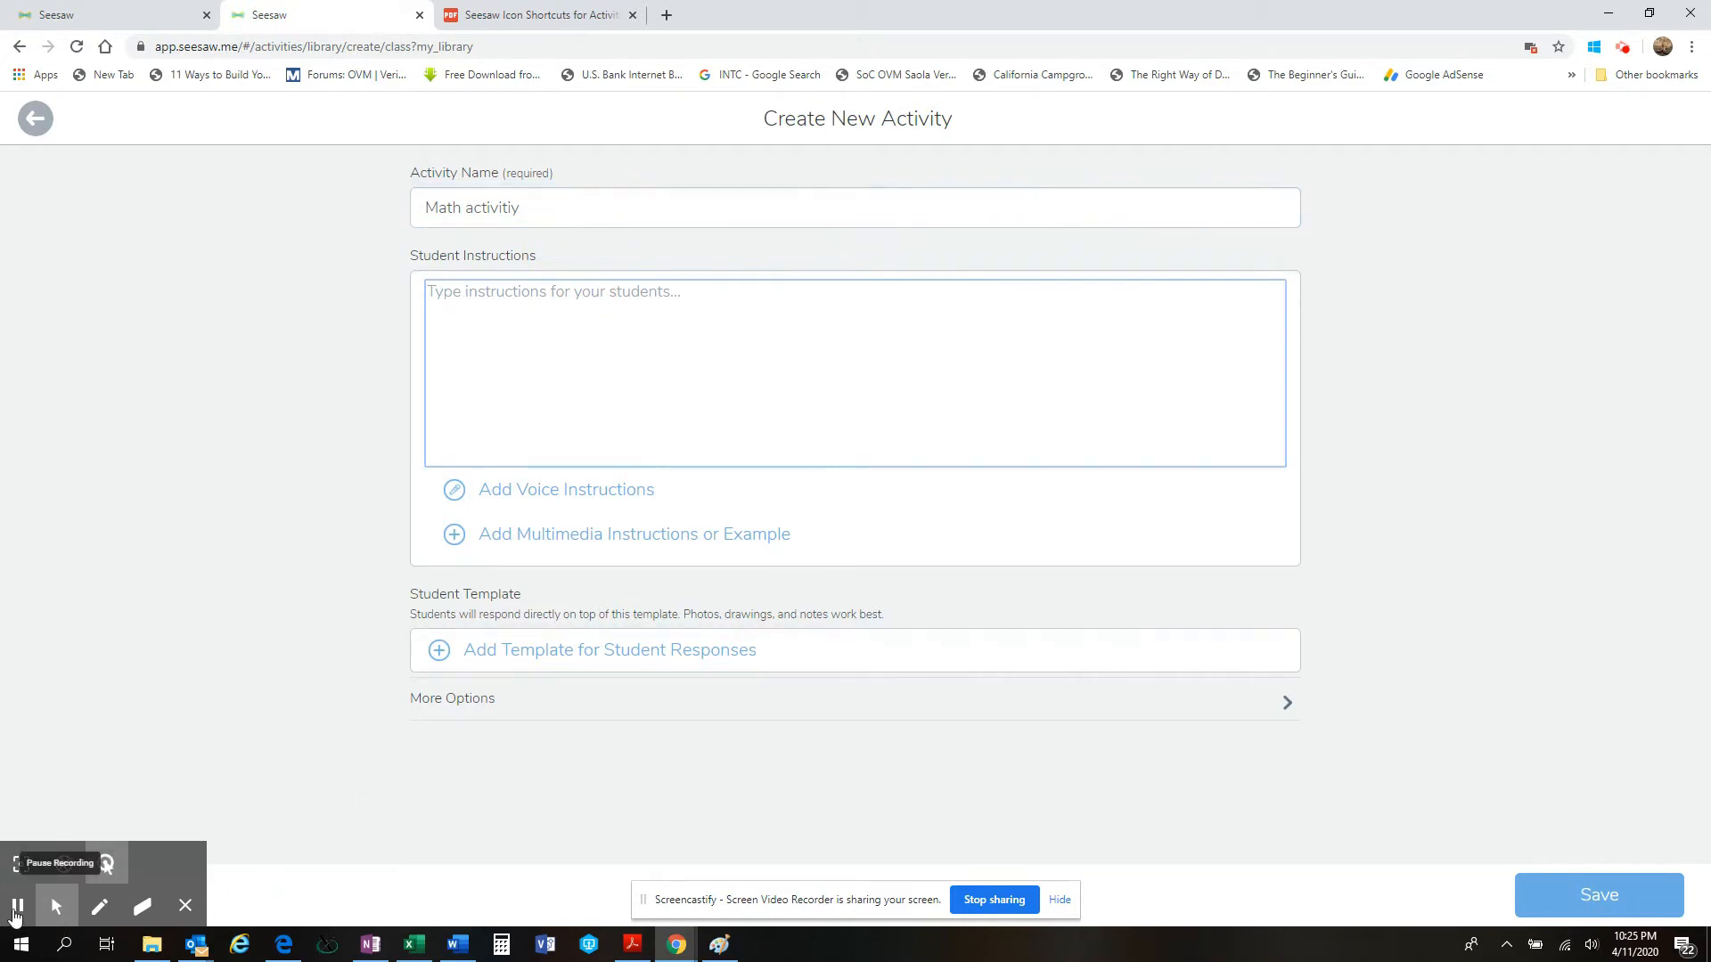
type(":drawing: Draw your answers :video: Make a video of your answers. :photo: Take a picture of your answers. :mic: Use the mic to record your answers. :eraser: Use eraser to make corrections.")
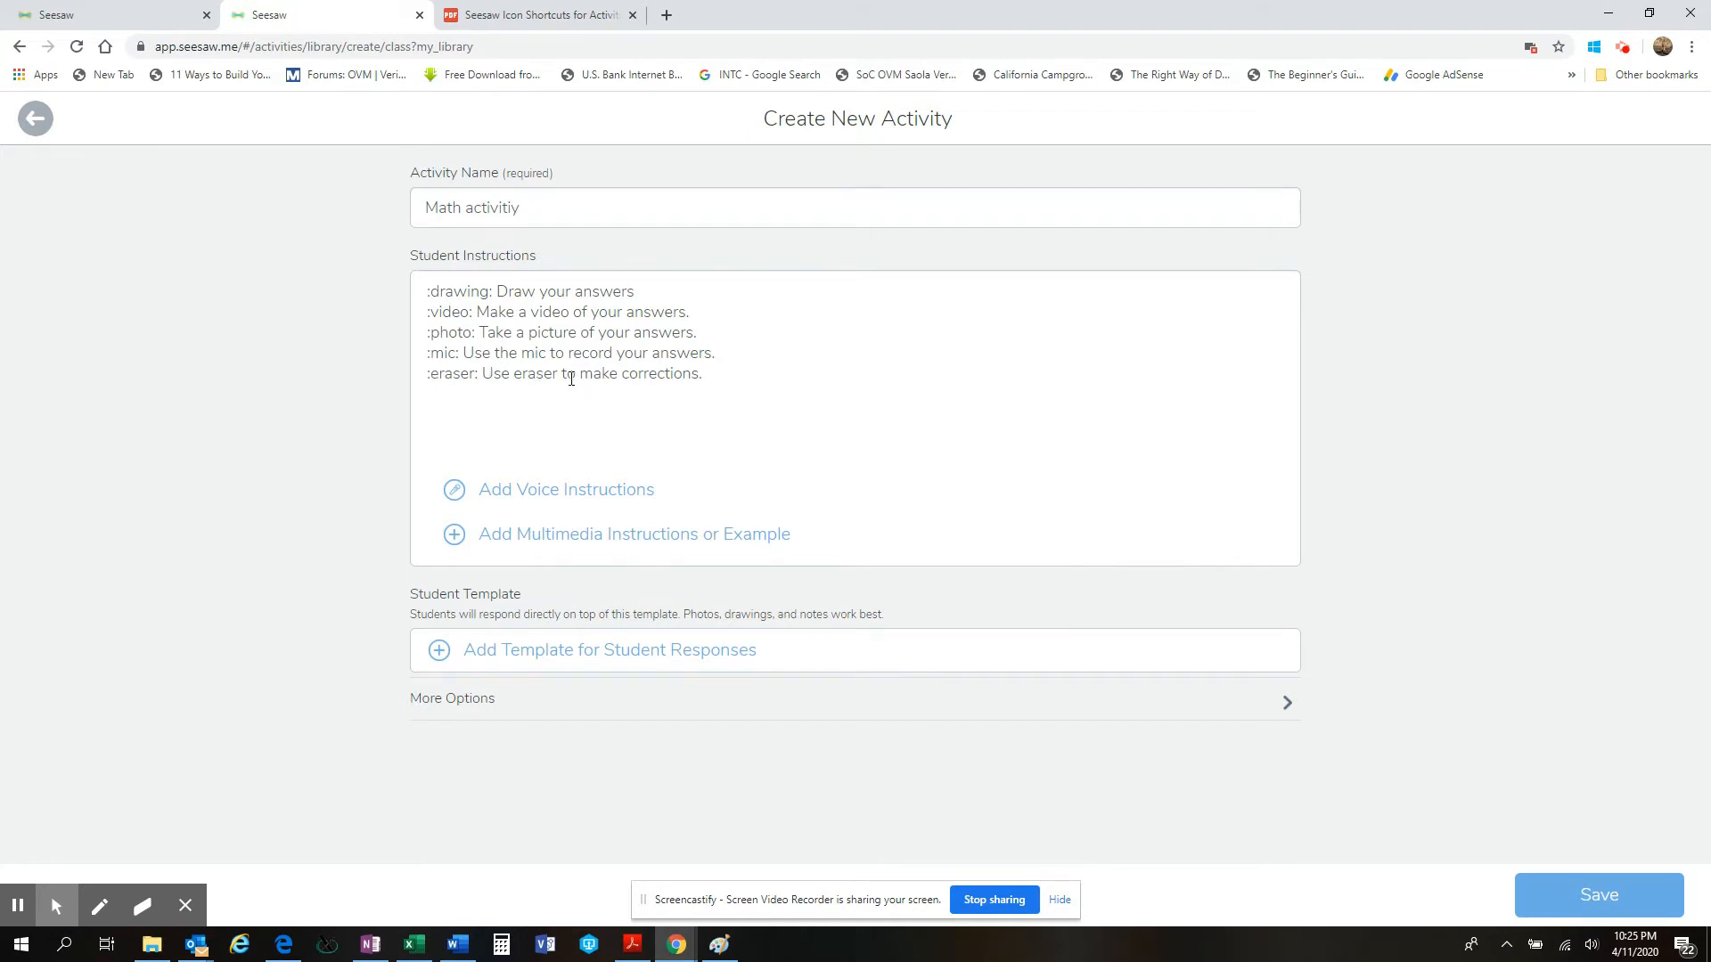
left_click(55, 906)
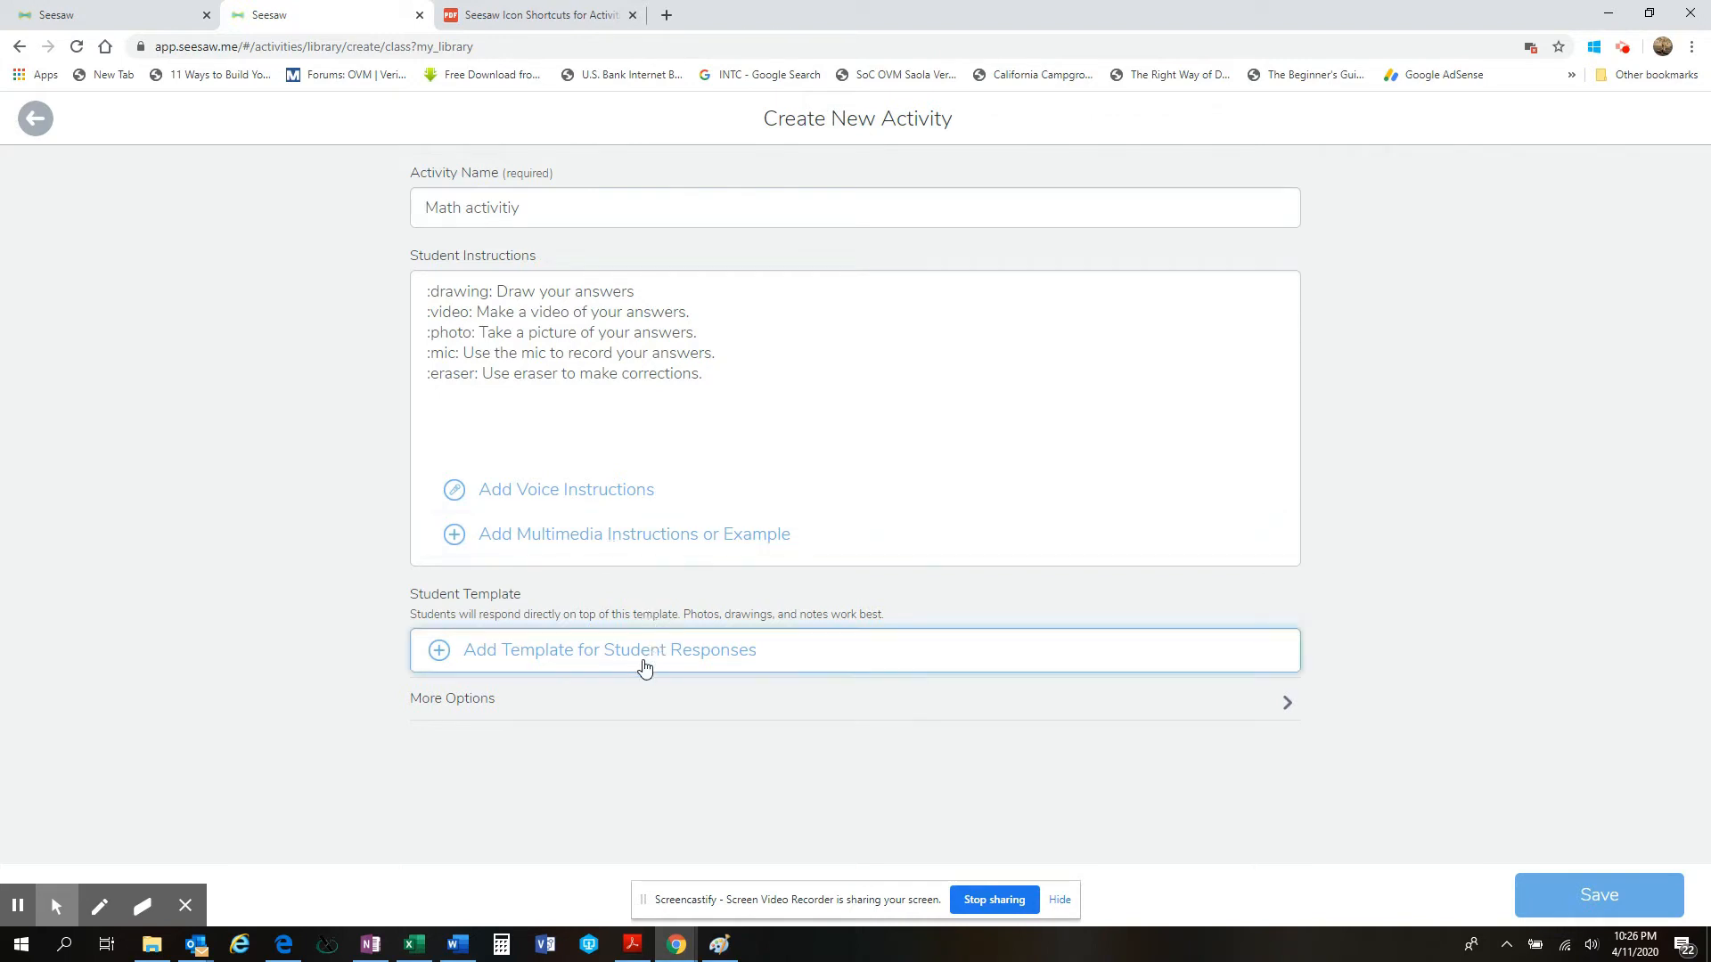
Step: Attach SeesawExample.pdf from the SeeSaw folder in Downloads as the student response template and save the activity
left_click(554, 660)
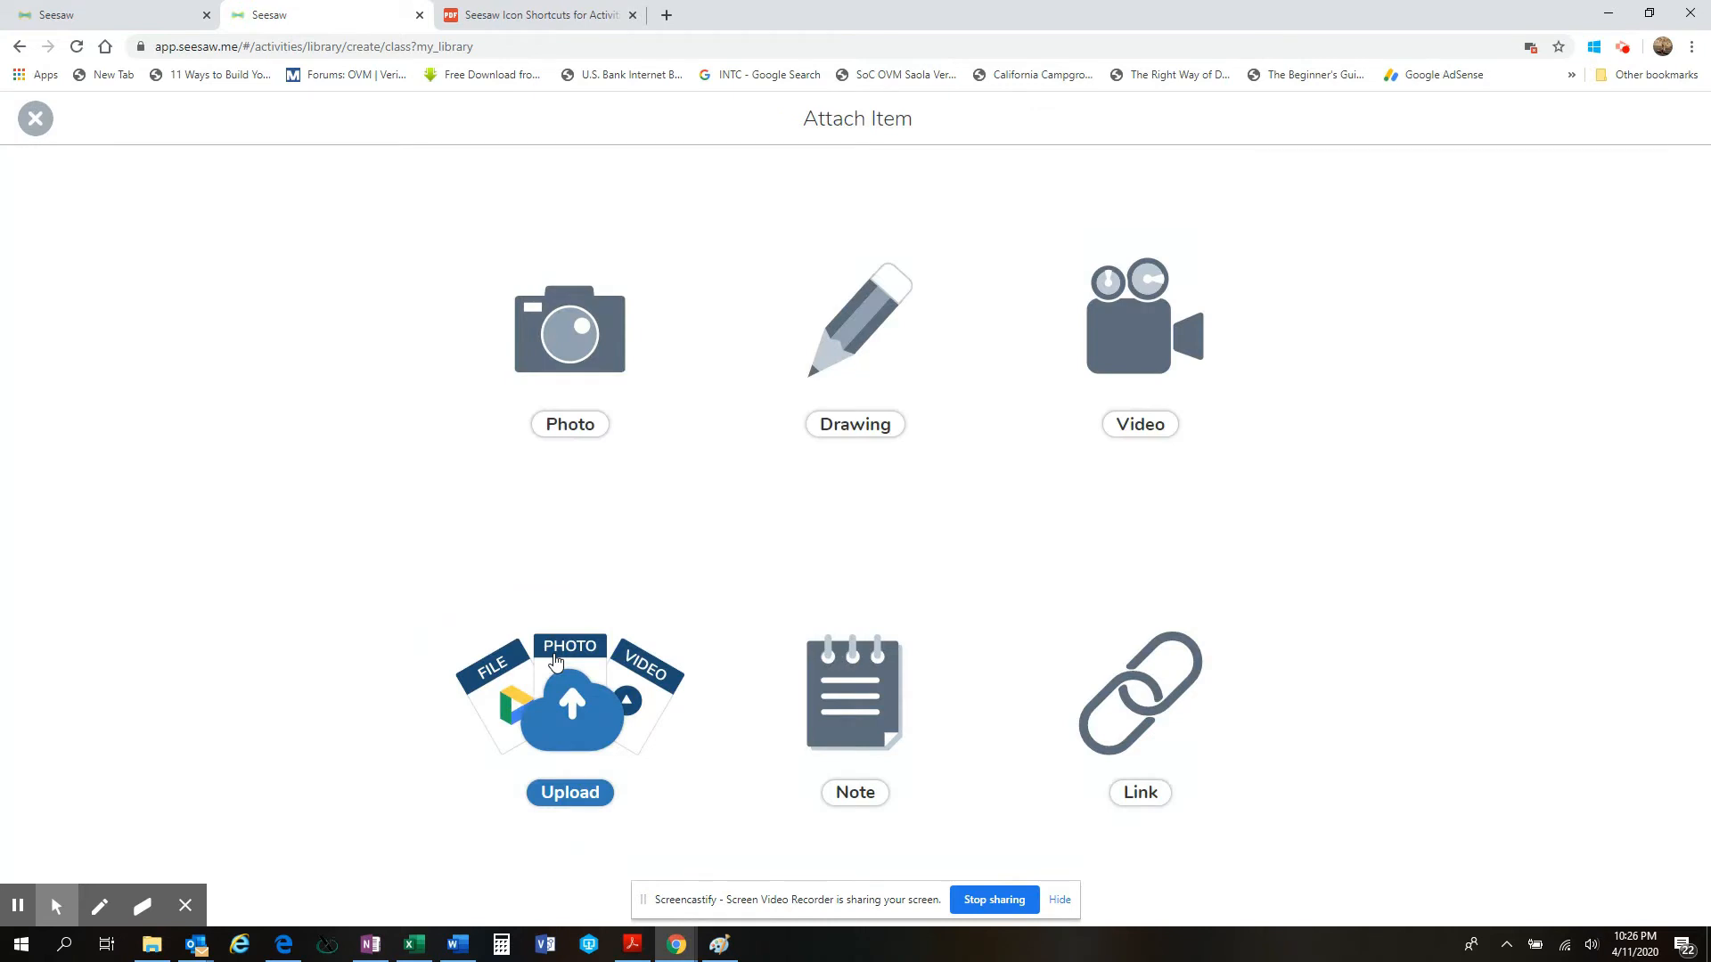
left_click(571, 794)
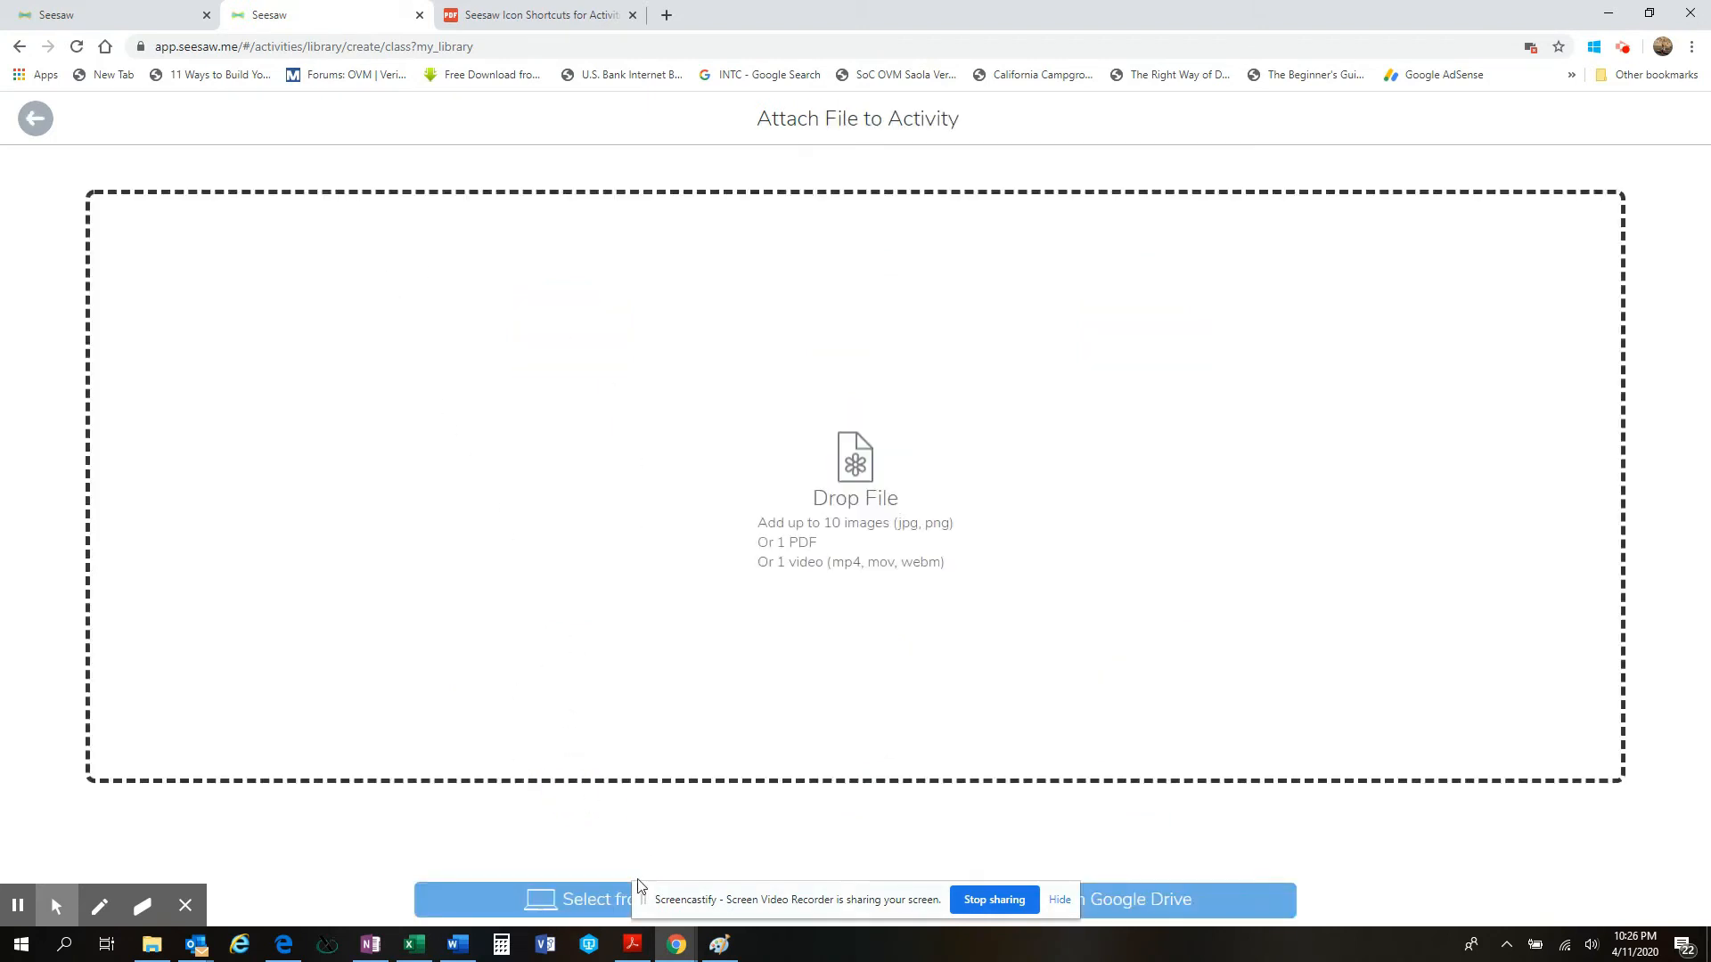
left_click(549, 900)
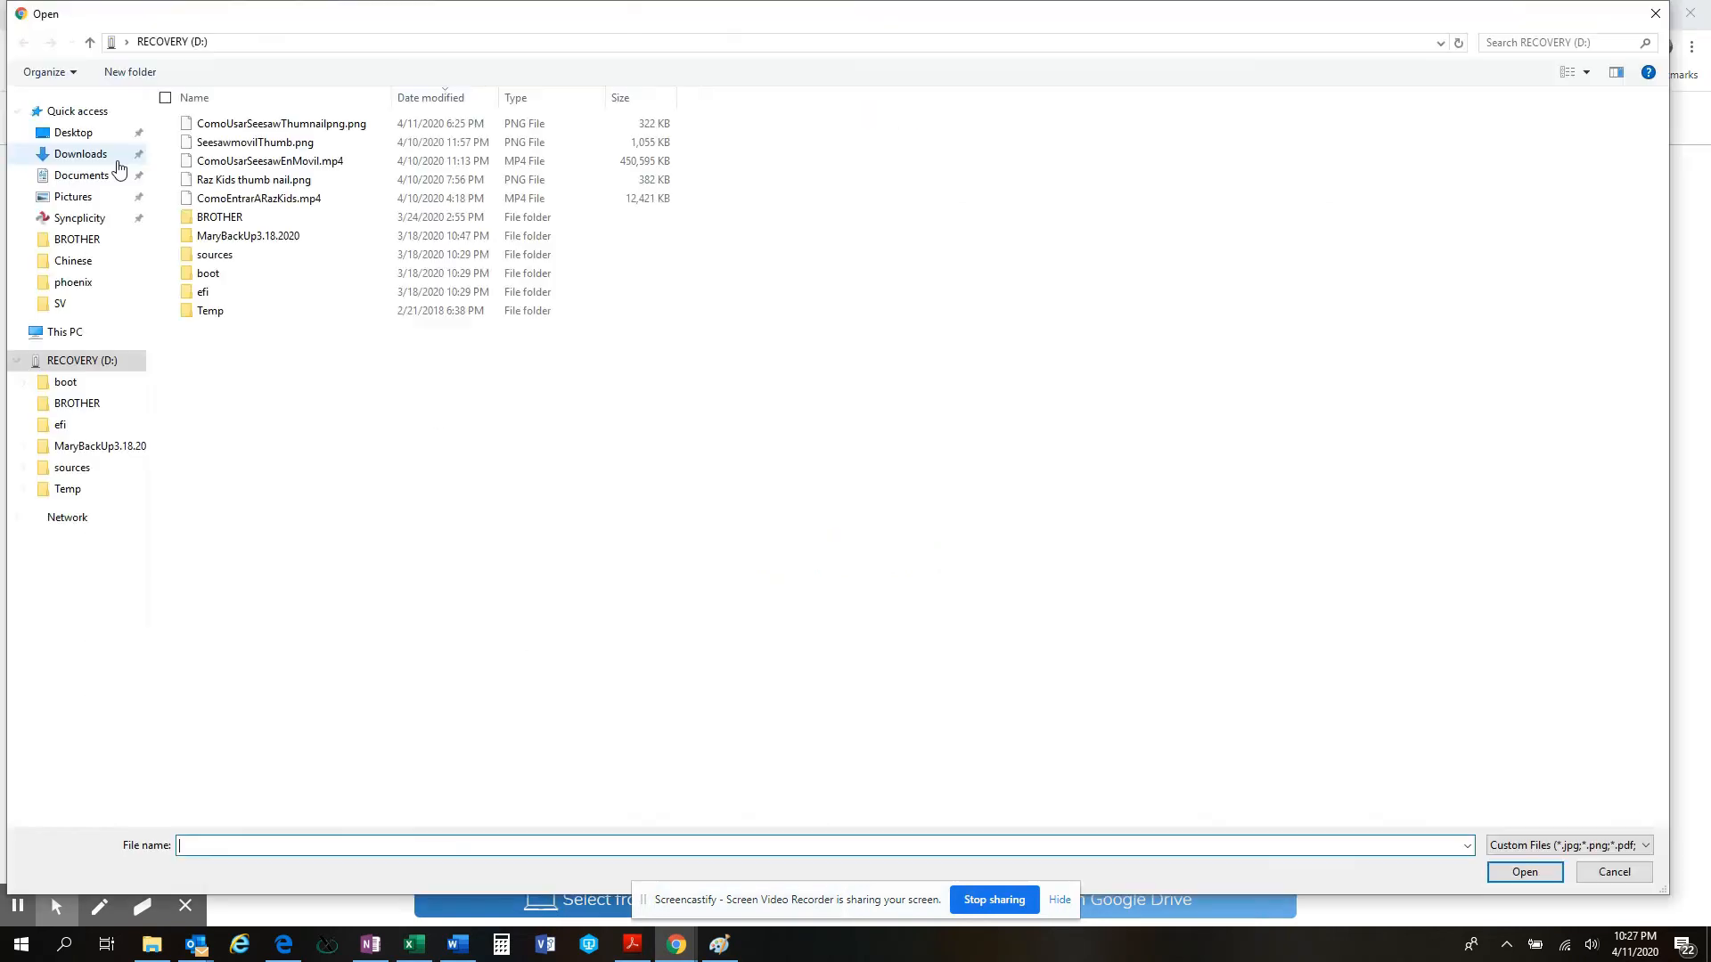
left_click(80, 154)
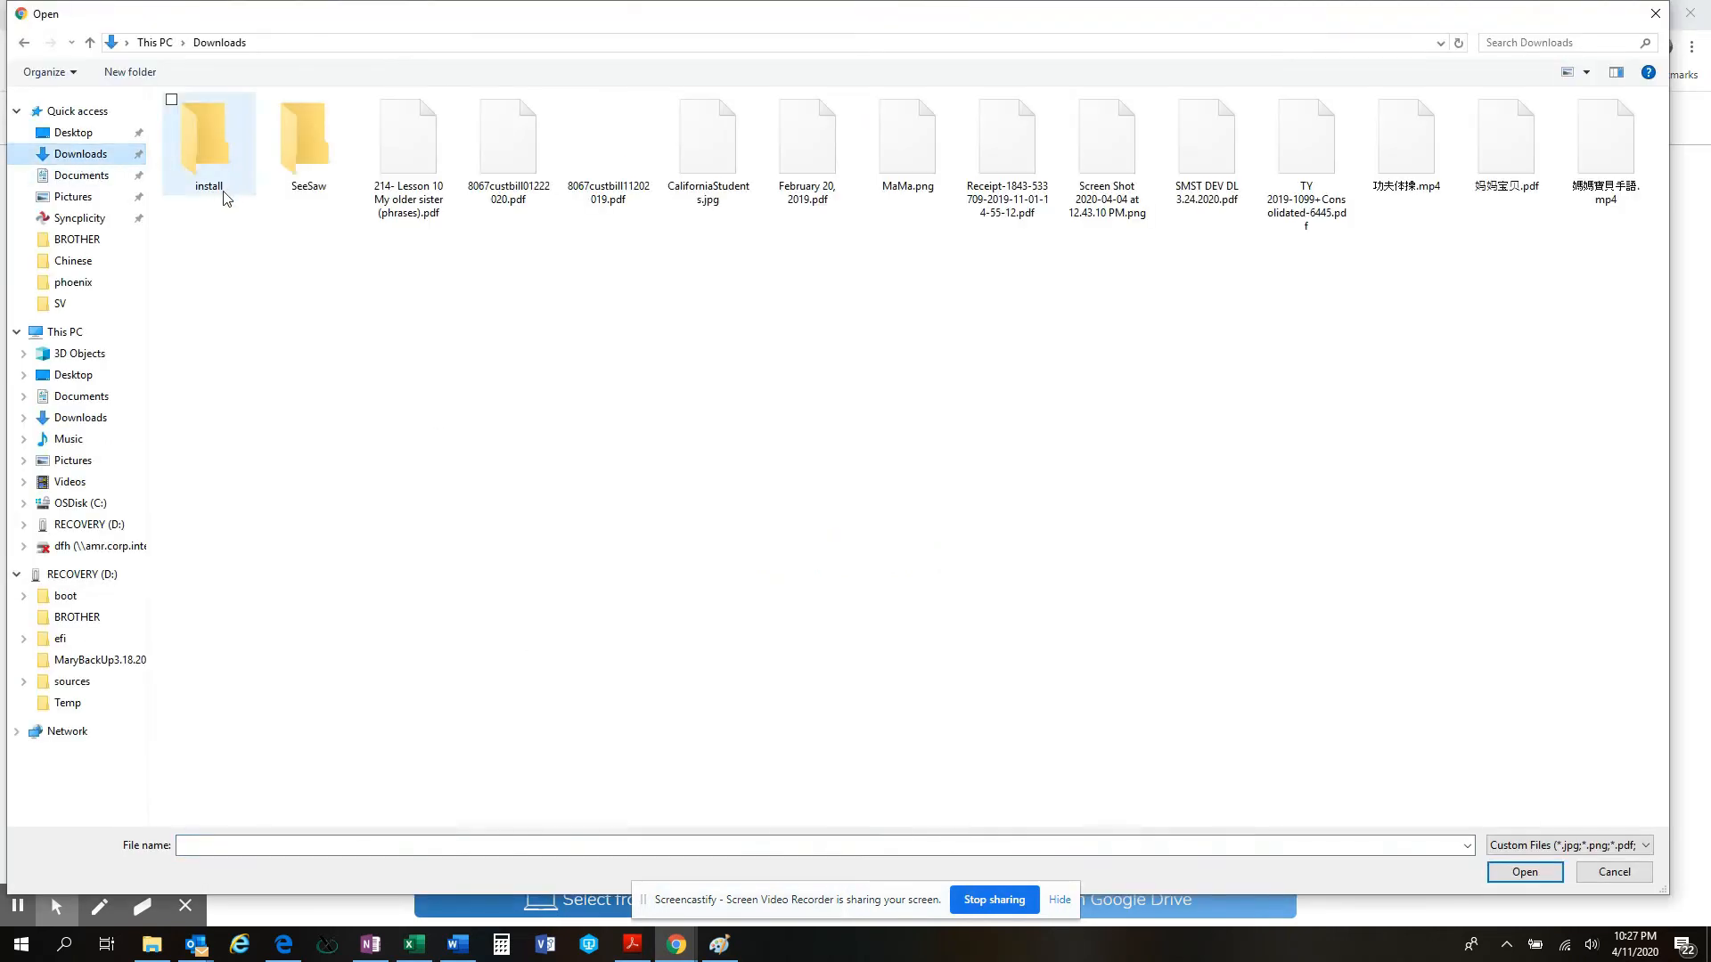
double_click(298, 153)
left_click(264, 130)
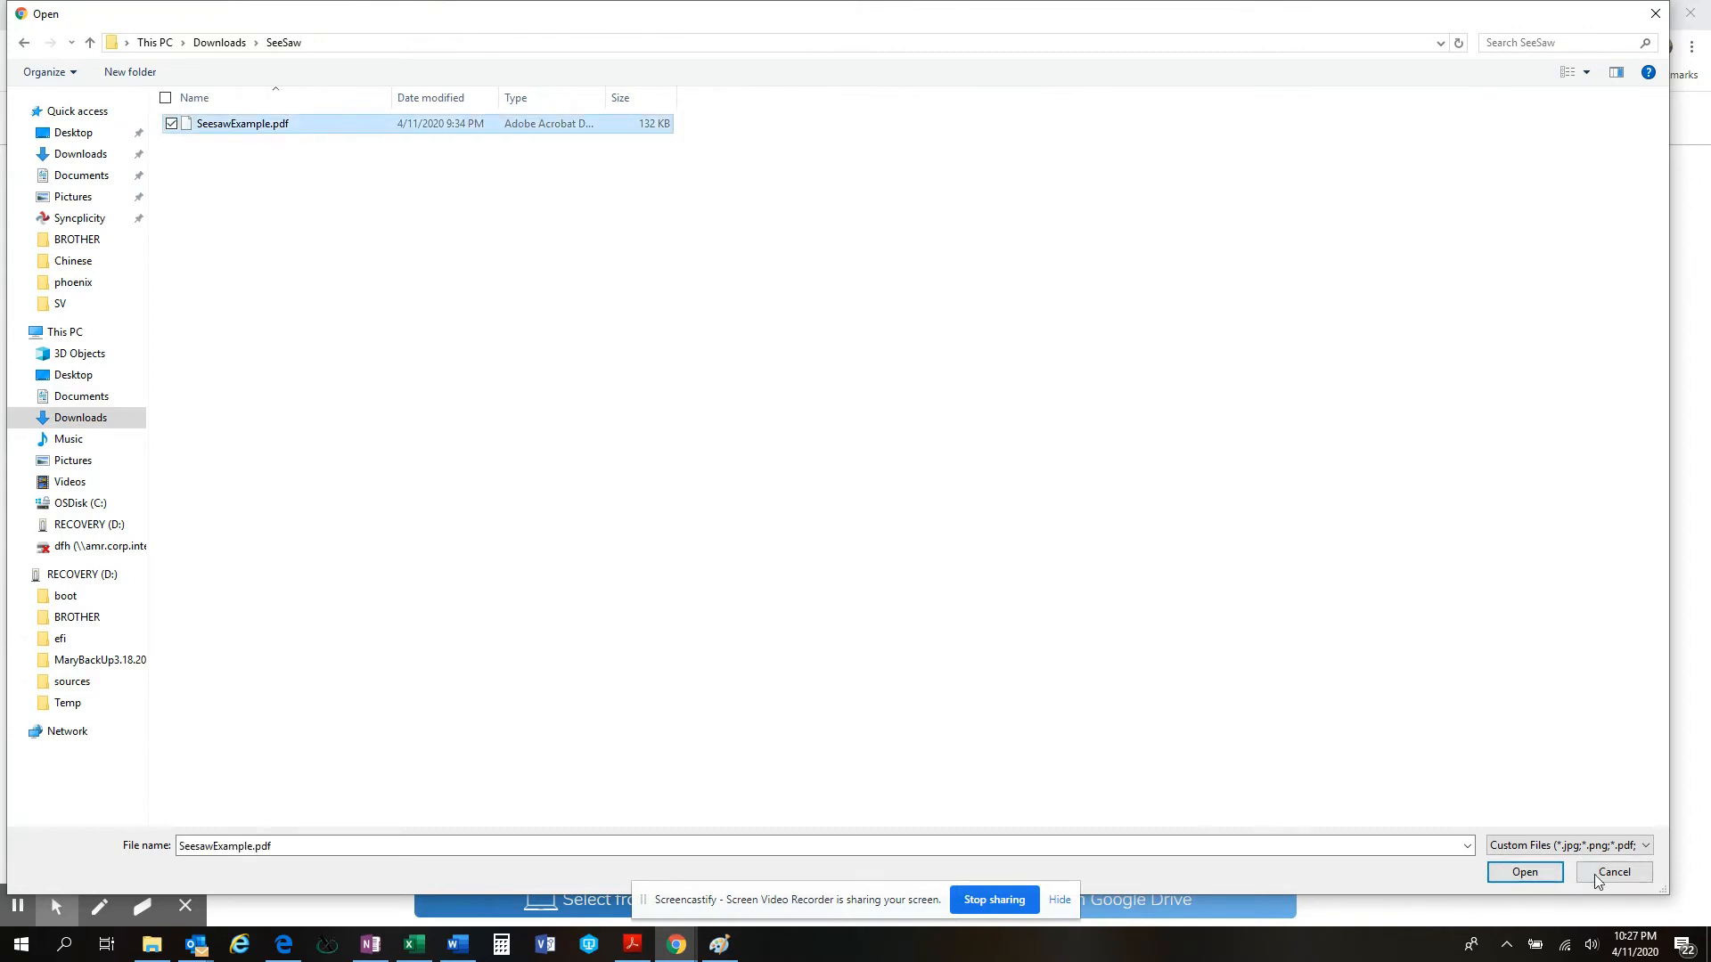
left_click(1530, 875)
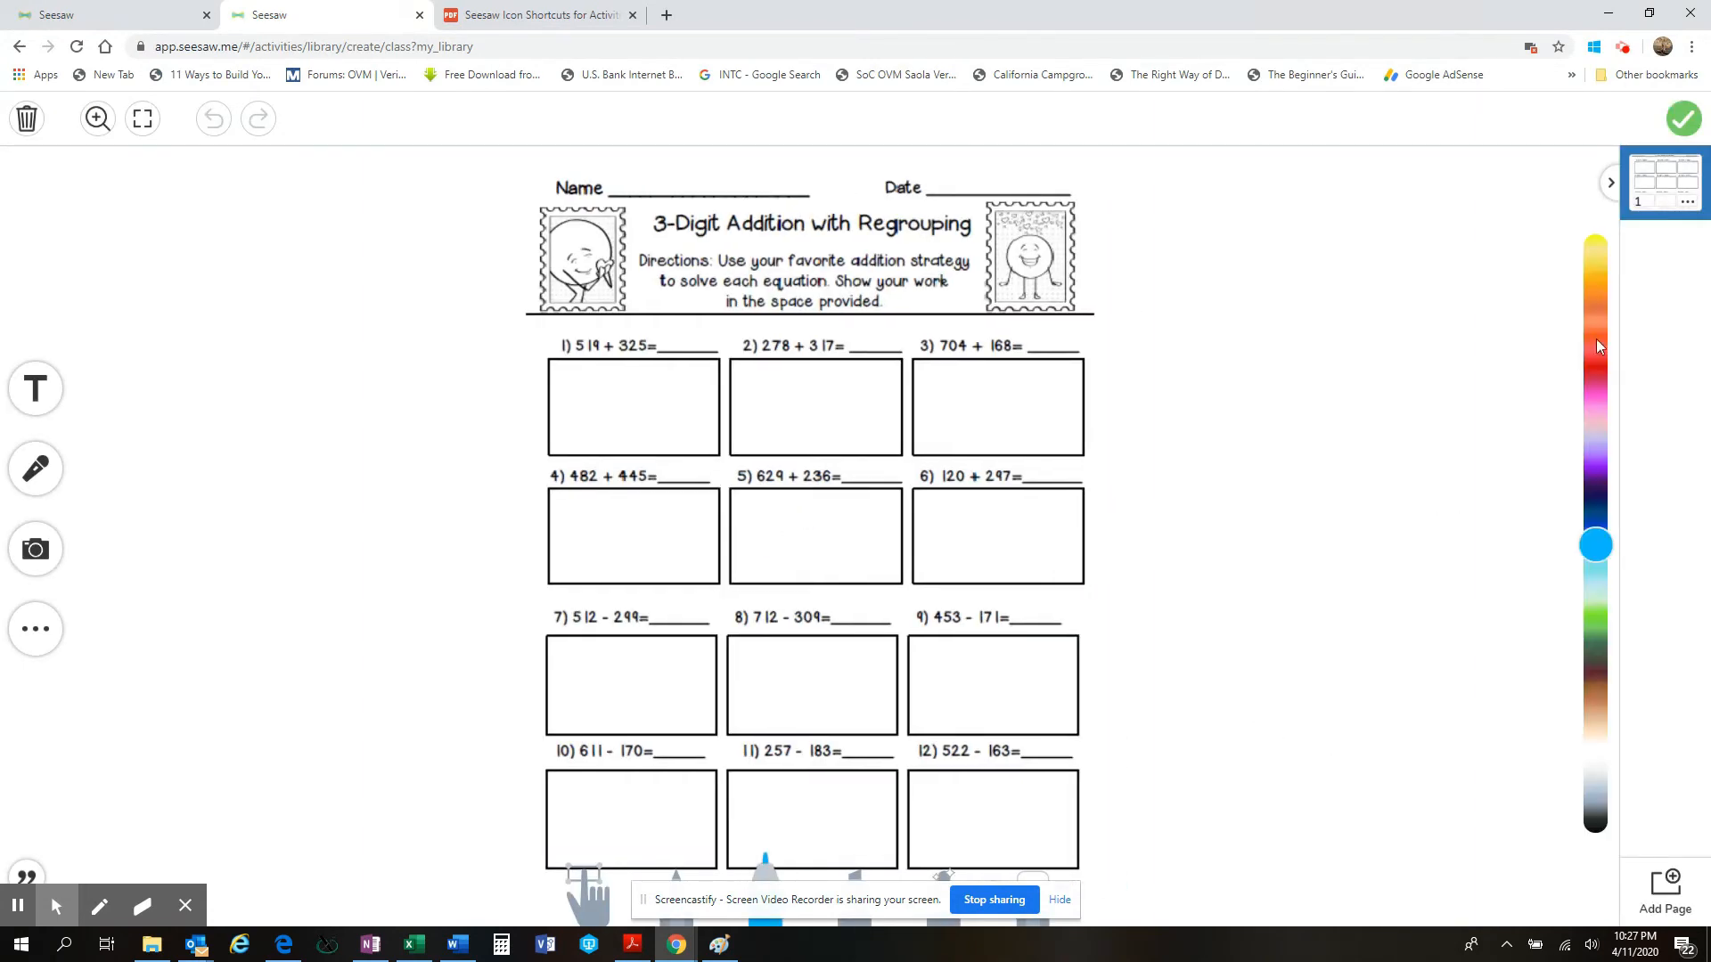
left_click(1684, 119)
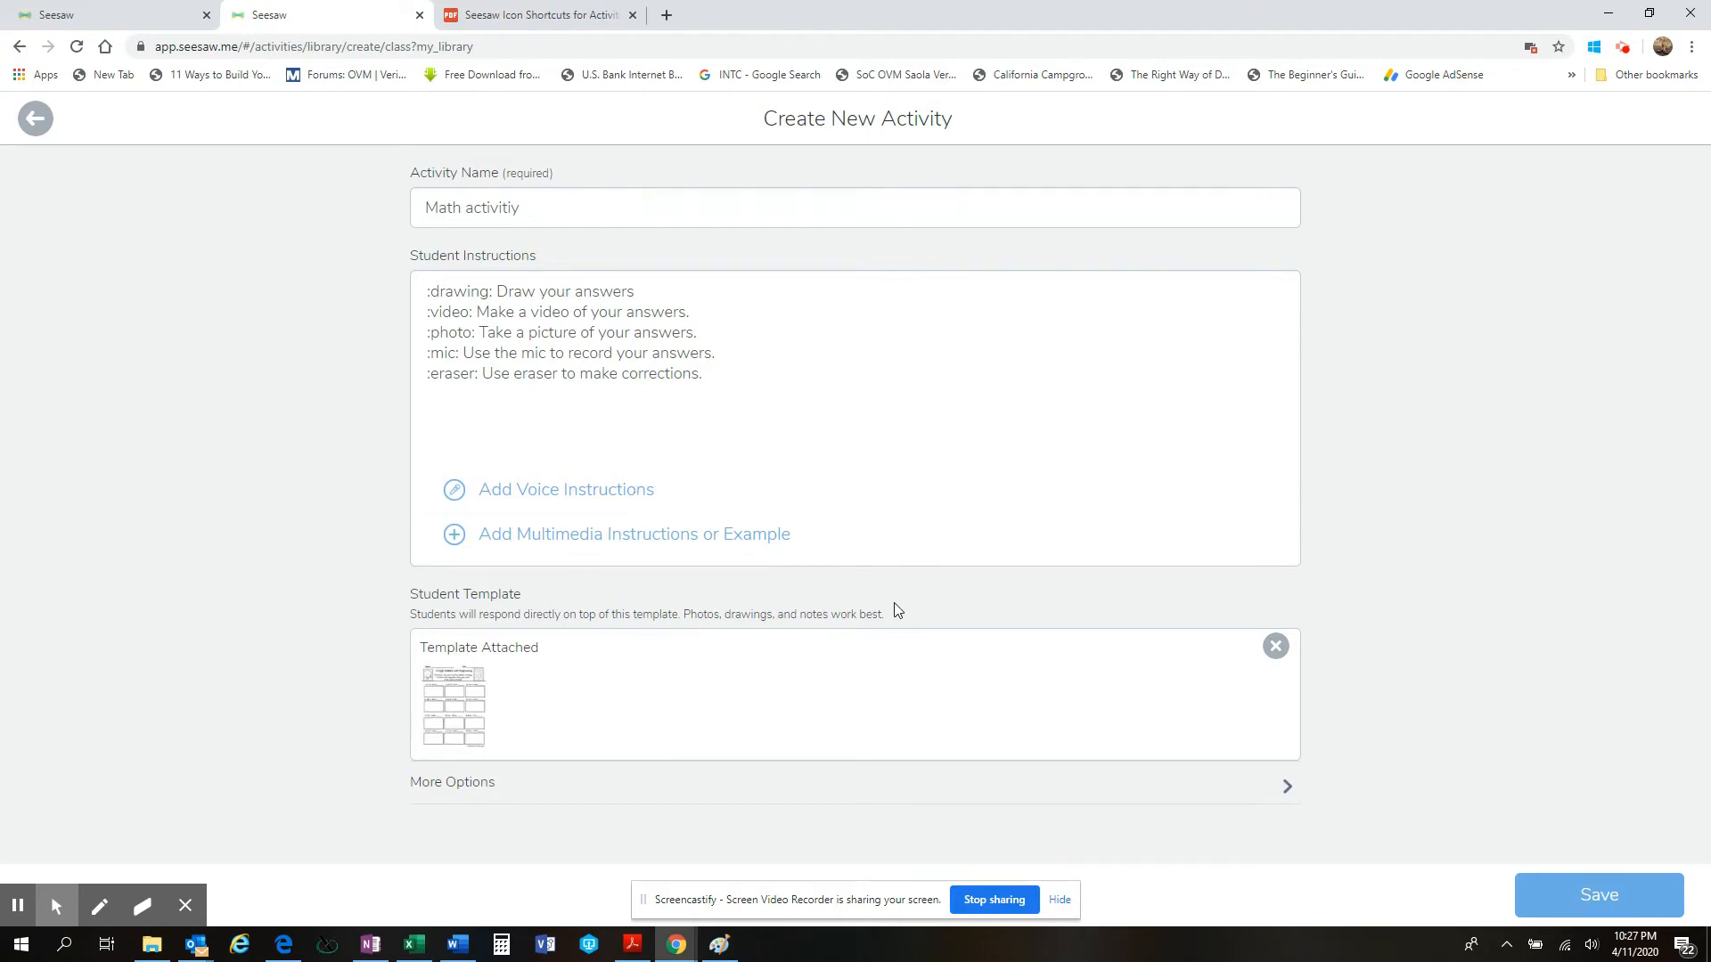
left_click(1598, 898)
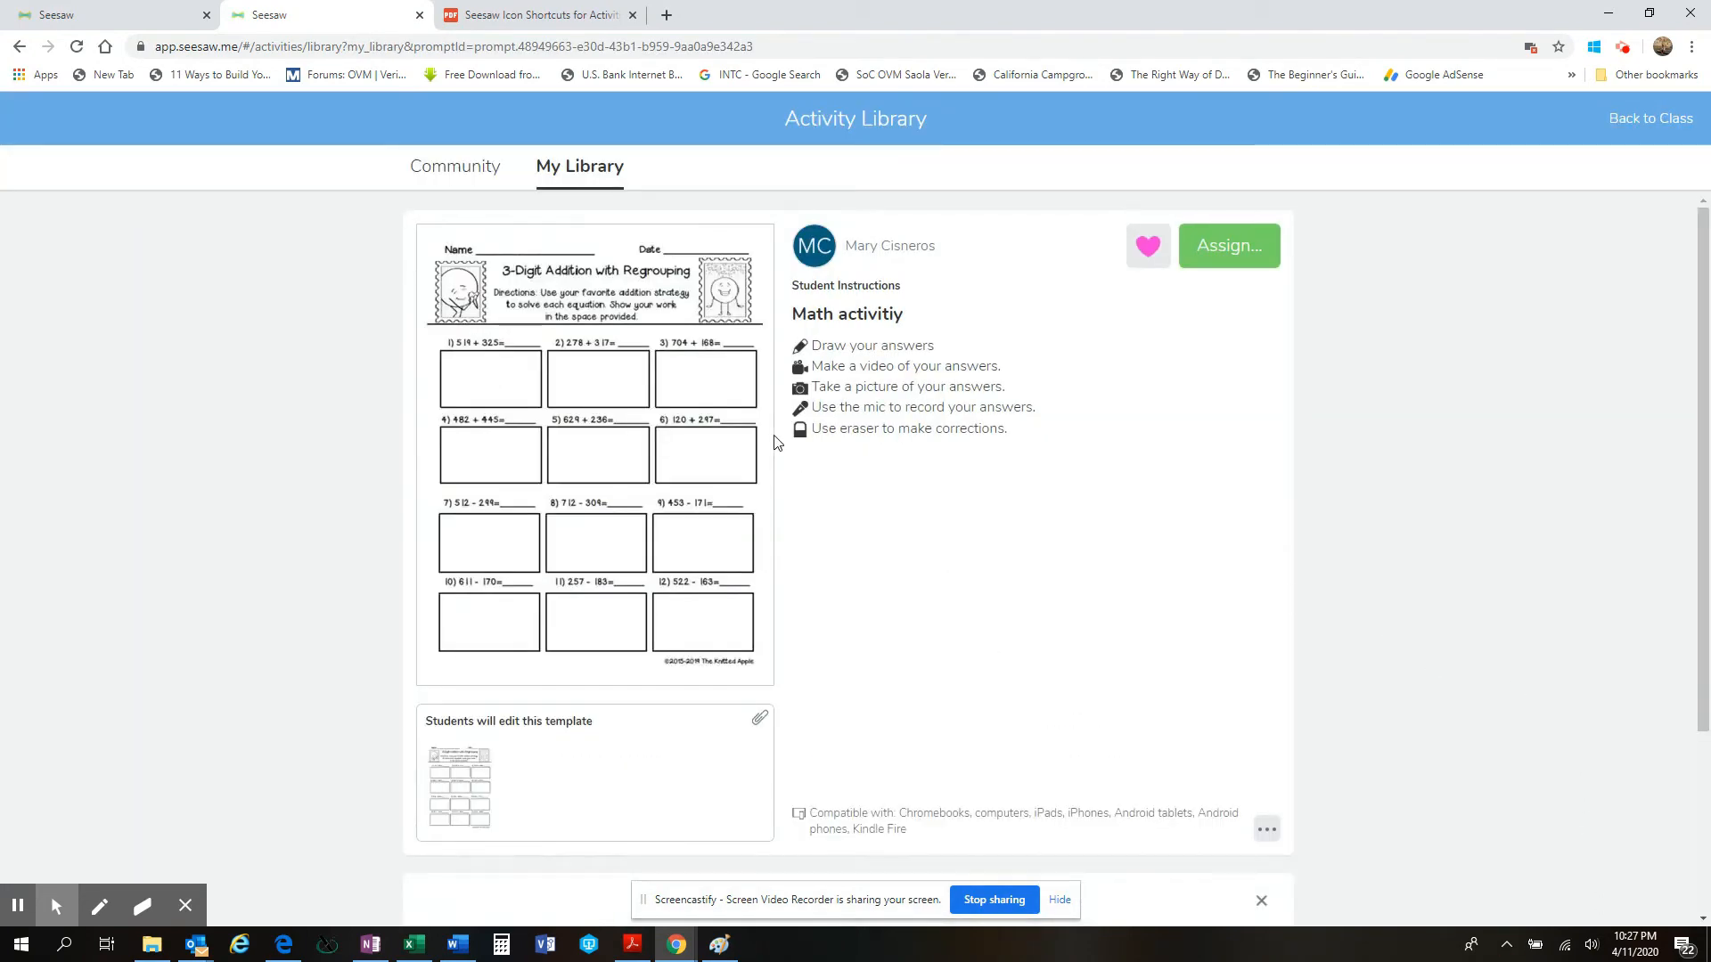
Step: Preview the saved activity's worksheet and its original PDF, and close both views
left_click(1225, 255)
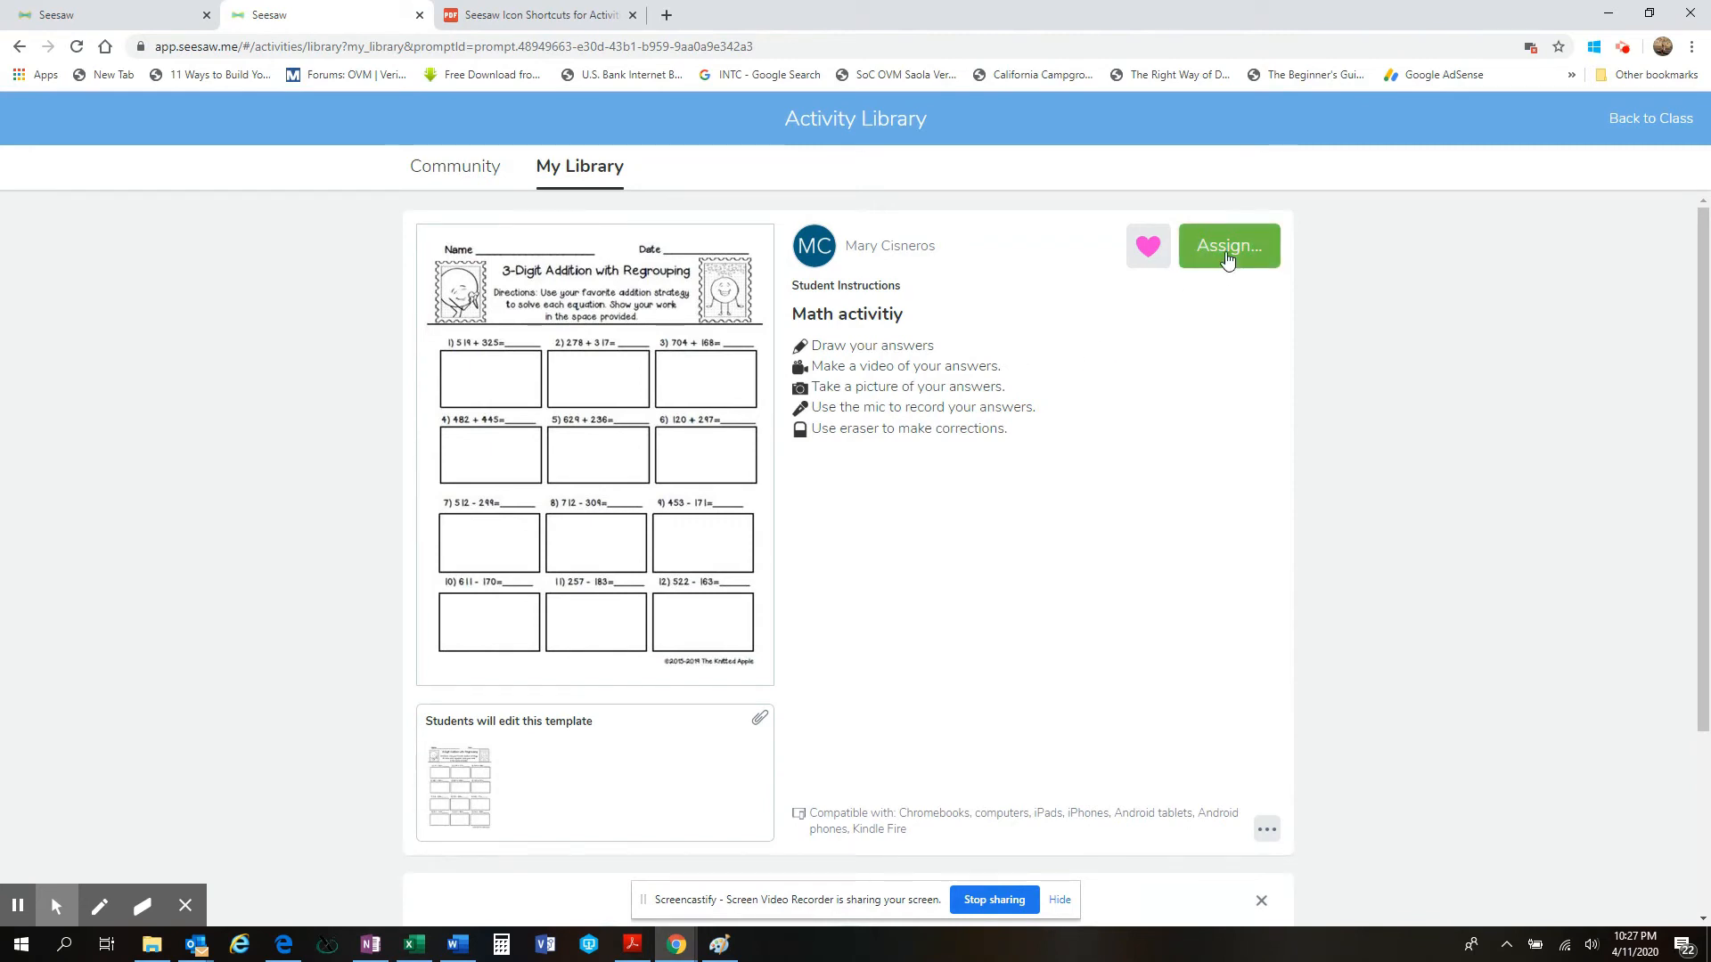
left_click(556, 465)
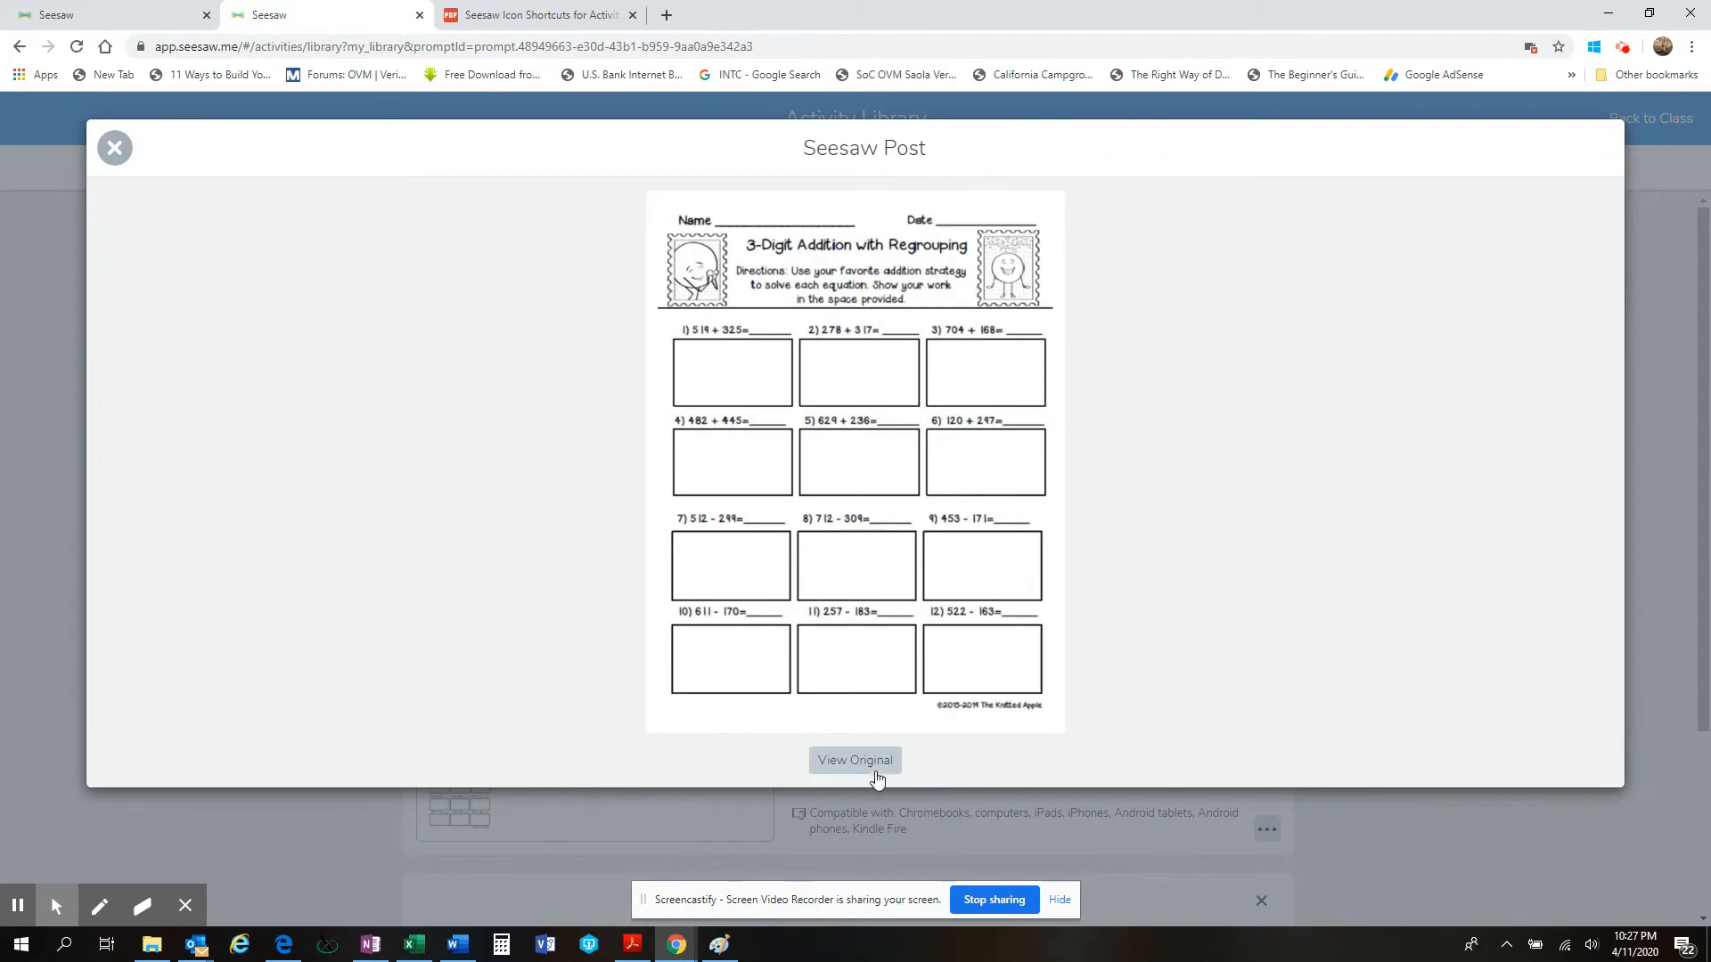
left_click(852, 758)
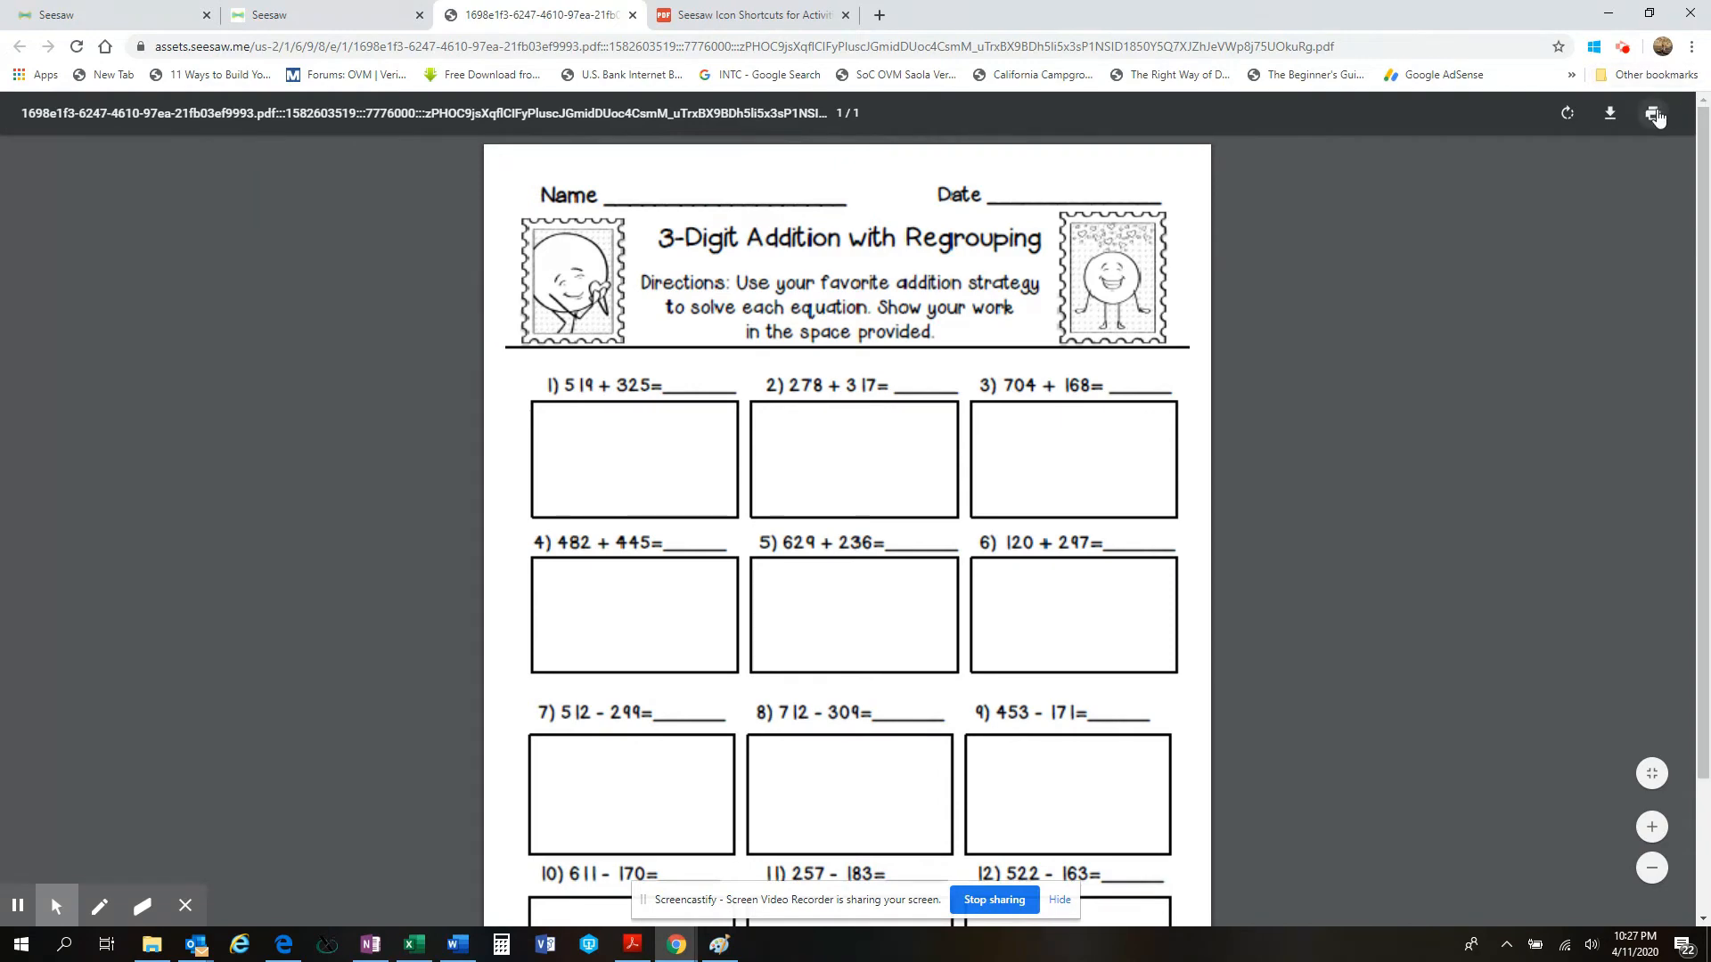
left_click(631, 15)
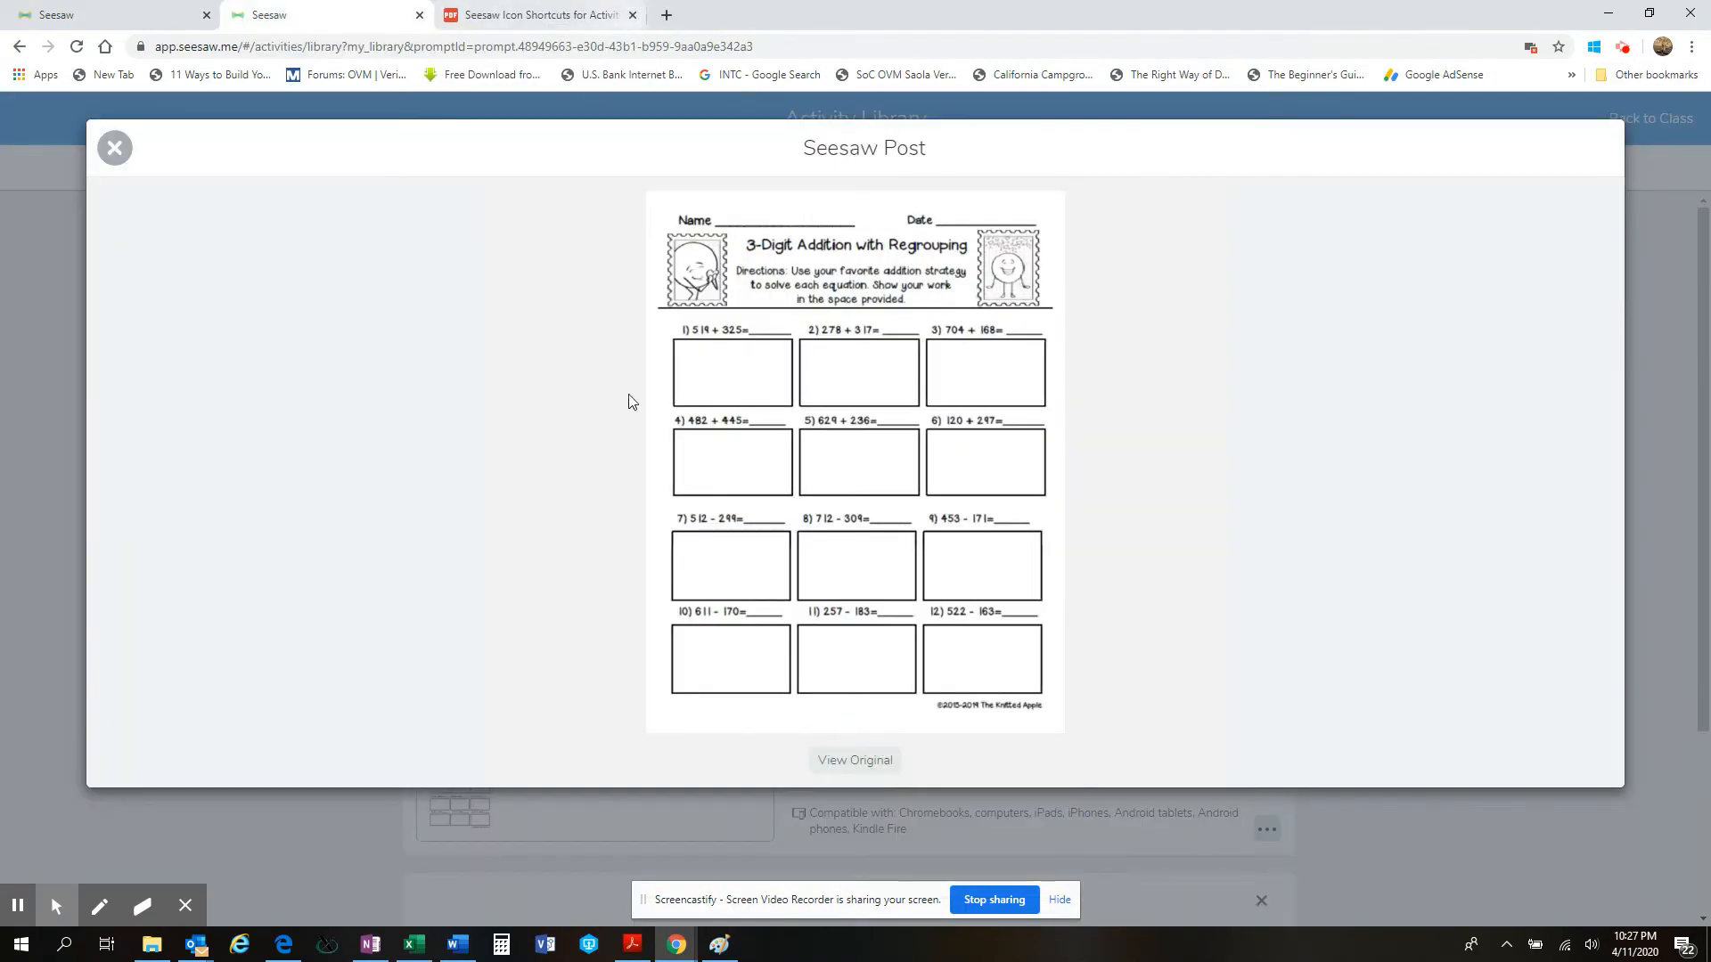
left_click(114, 148)
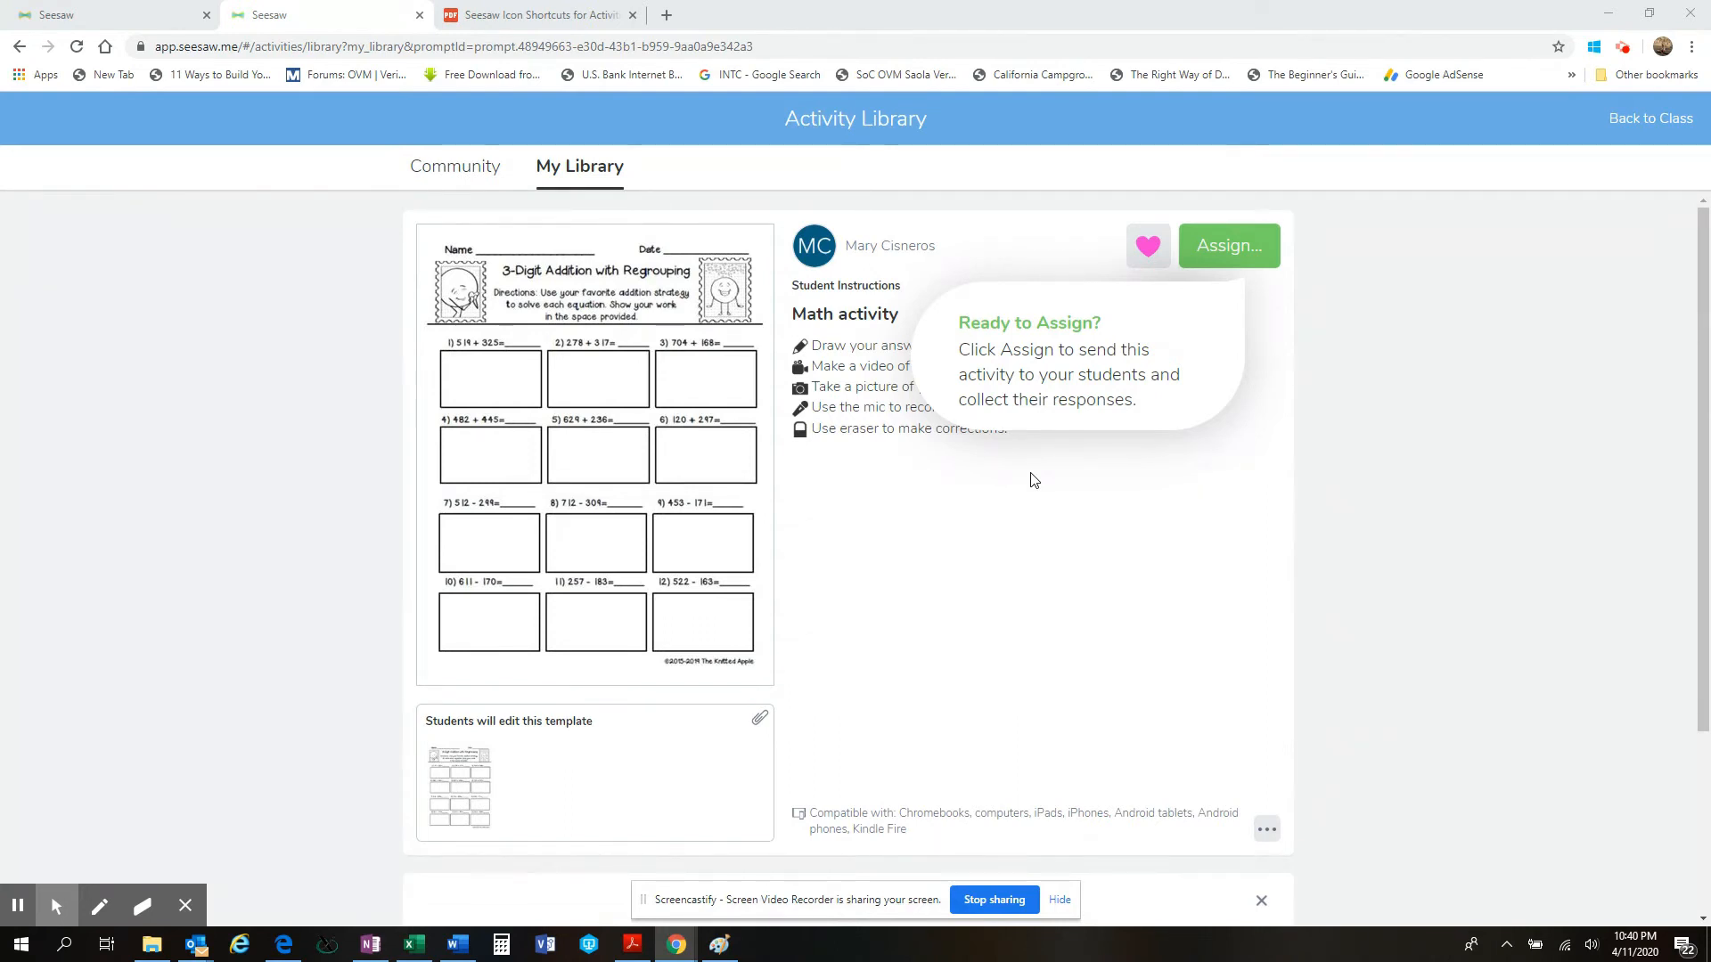
Step: Select only Sample Student as the recipient of the Math activity and close the assignment dialog
left_click(1223, 254)
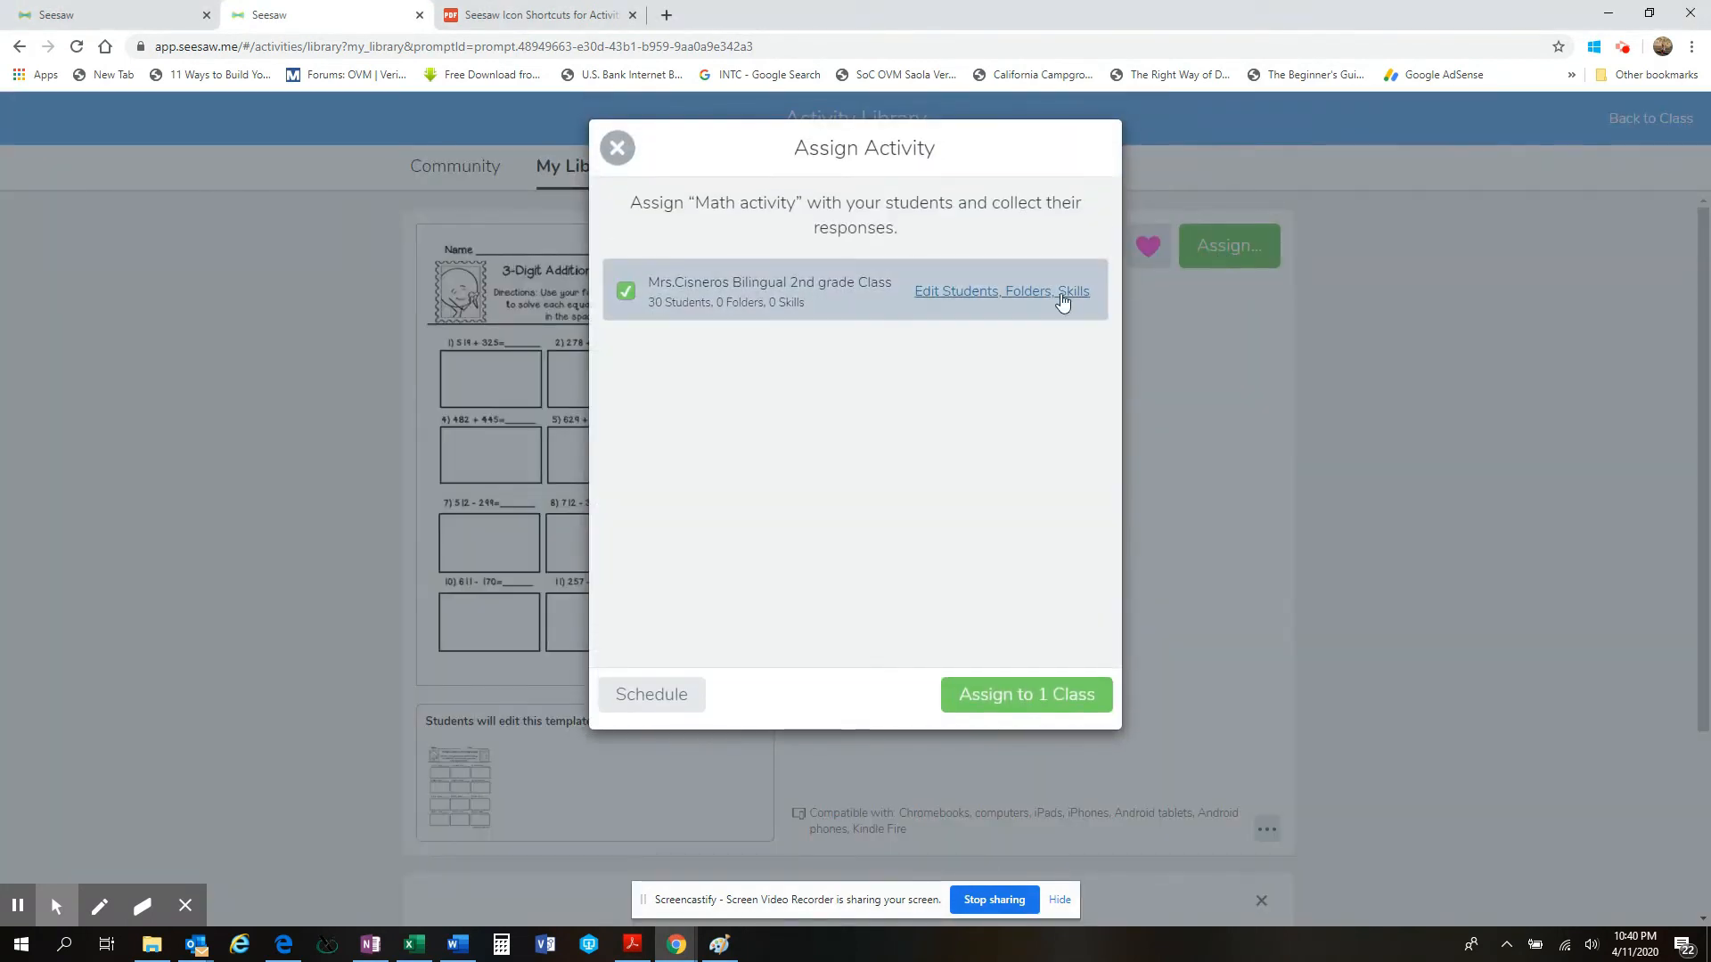
left_click(942, 302)
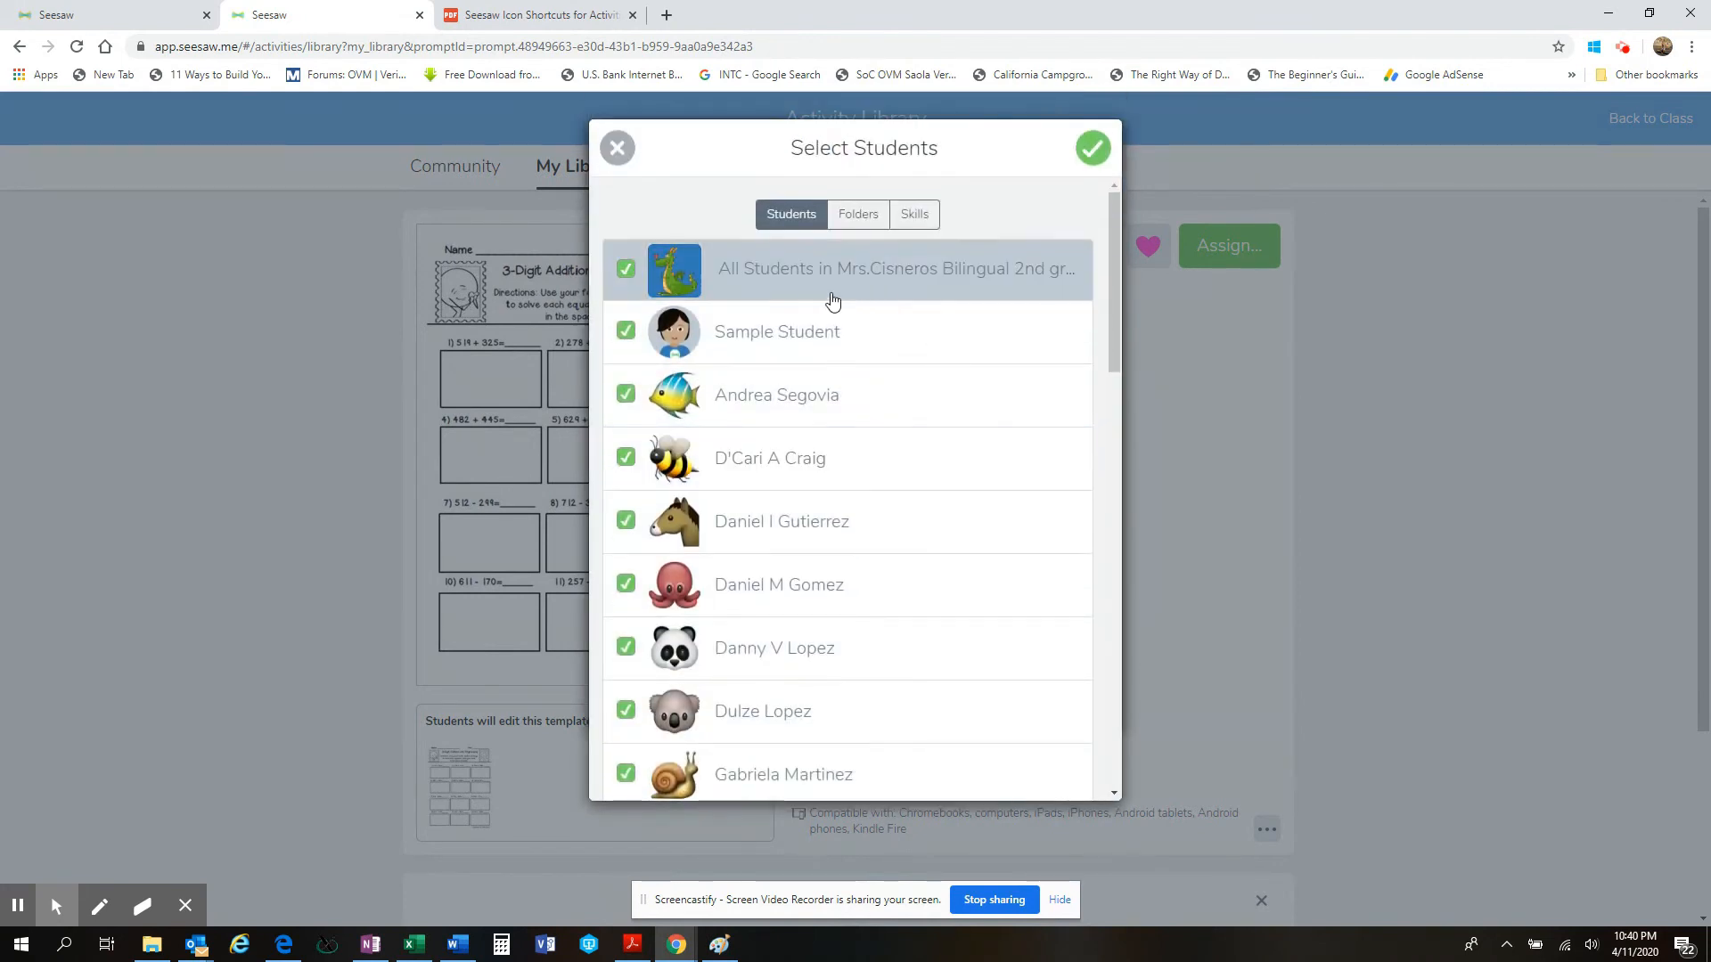
left_click(627, 273)
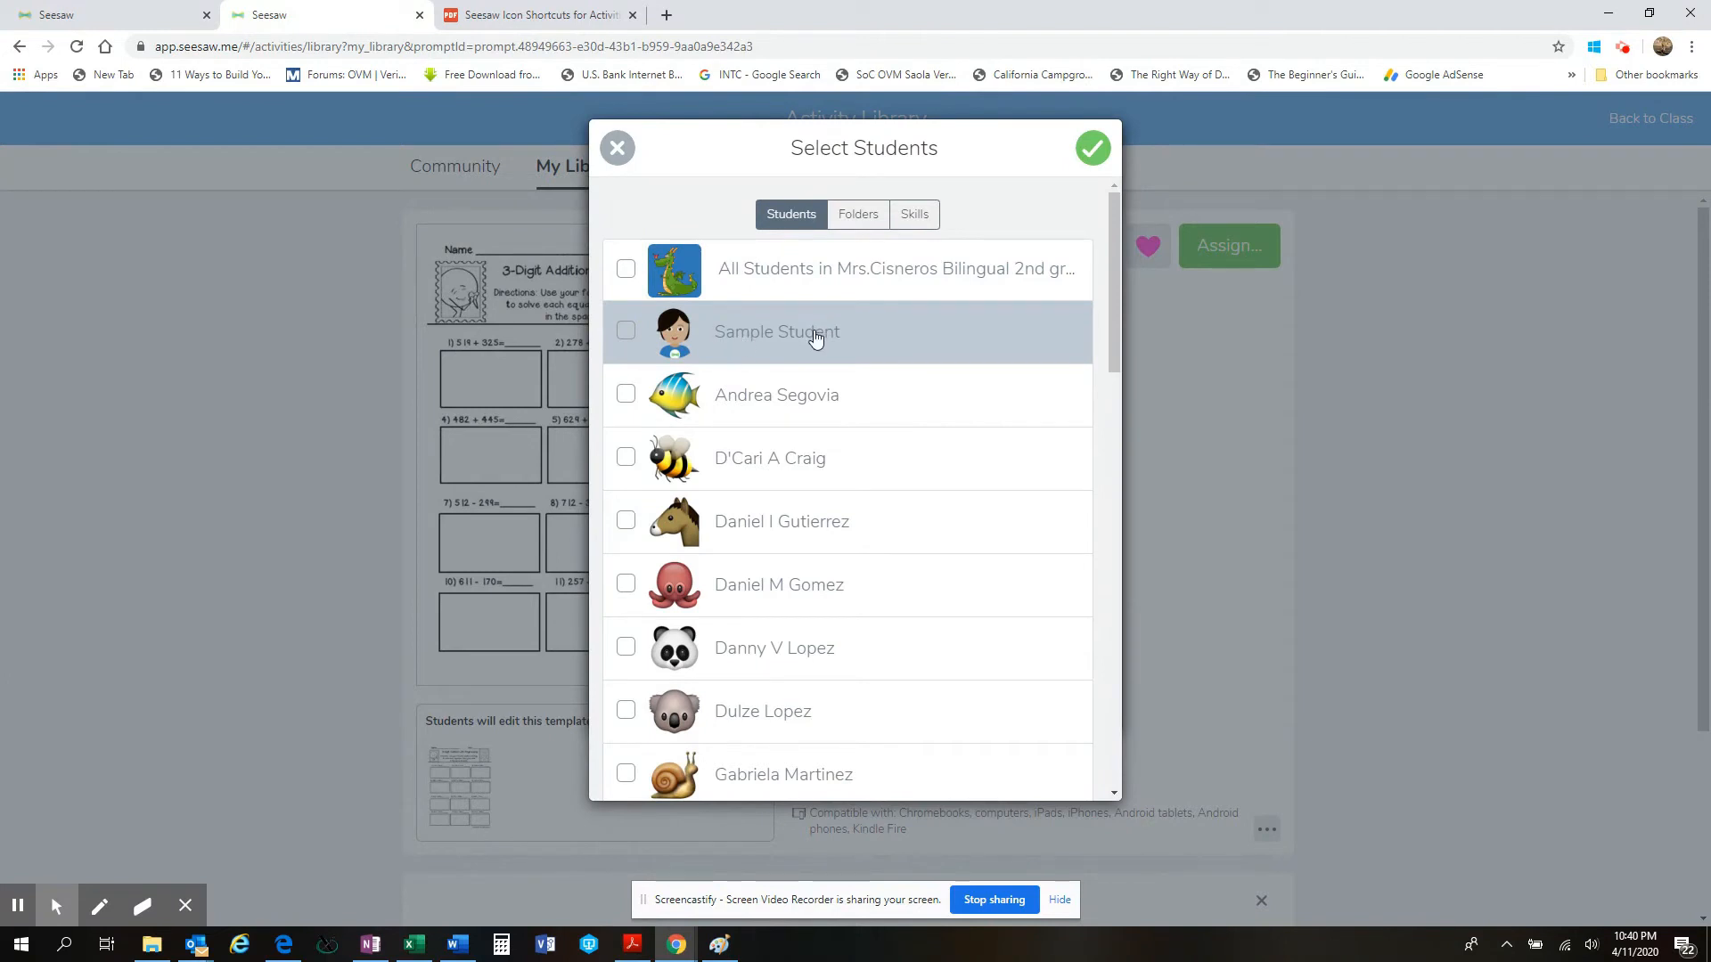
left_click(625, 332)
left_click(1101, 156)
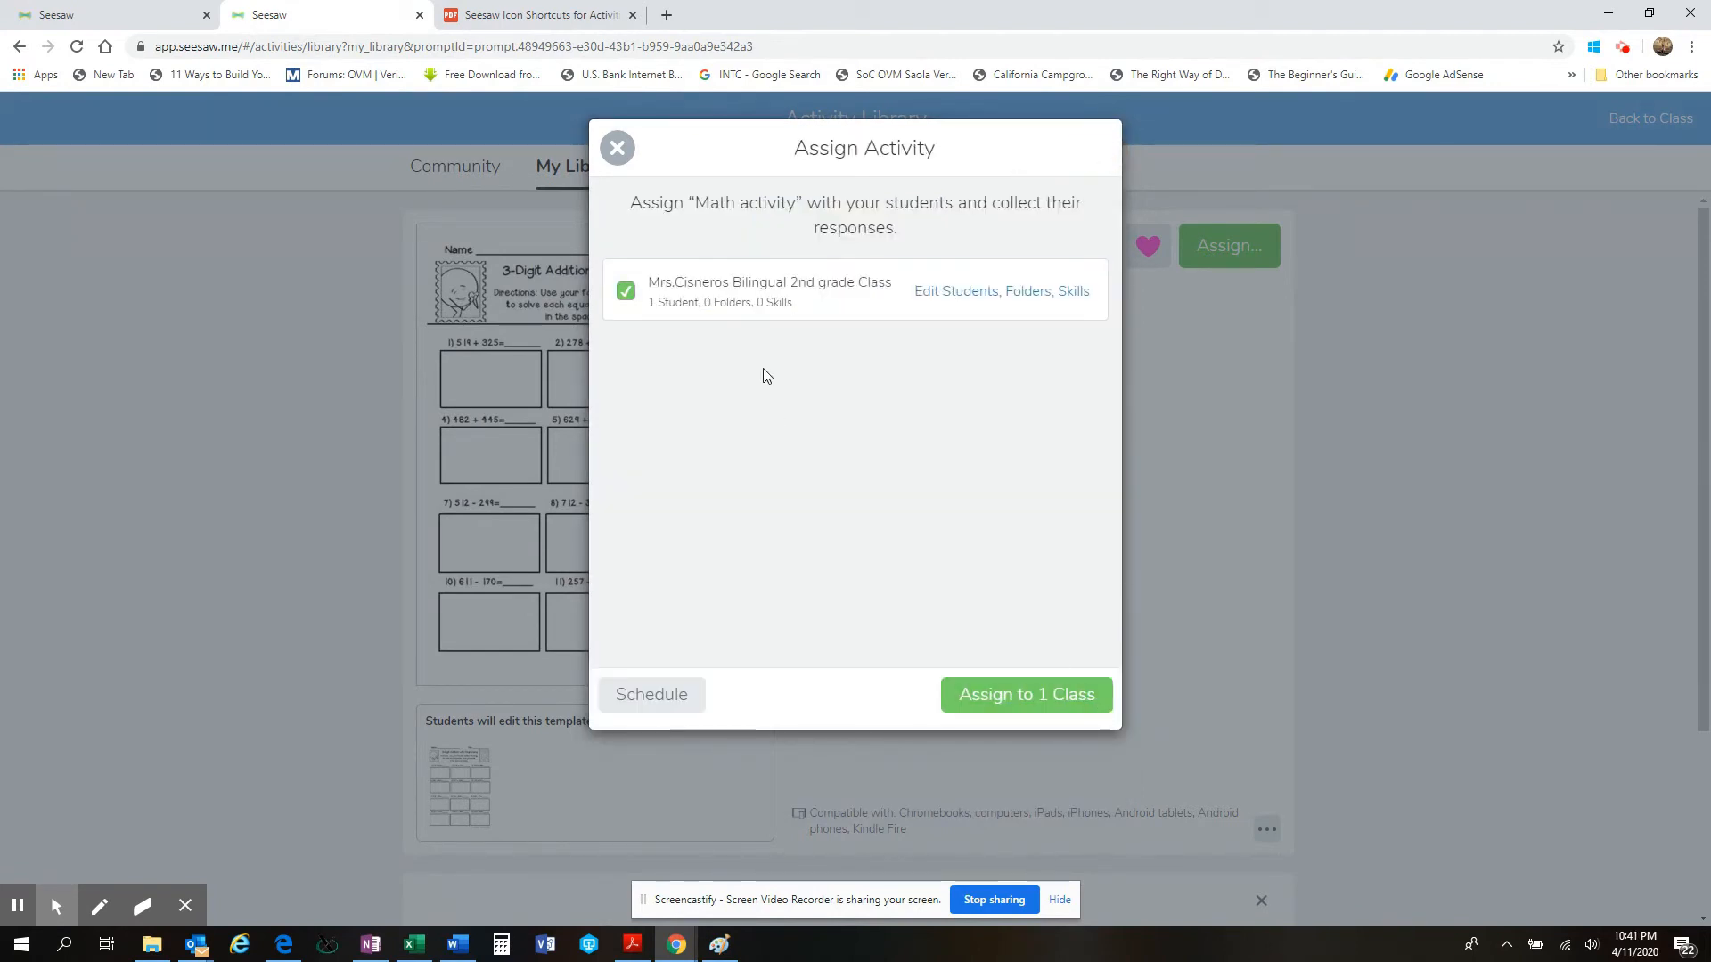
left_click(616, 147)
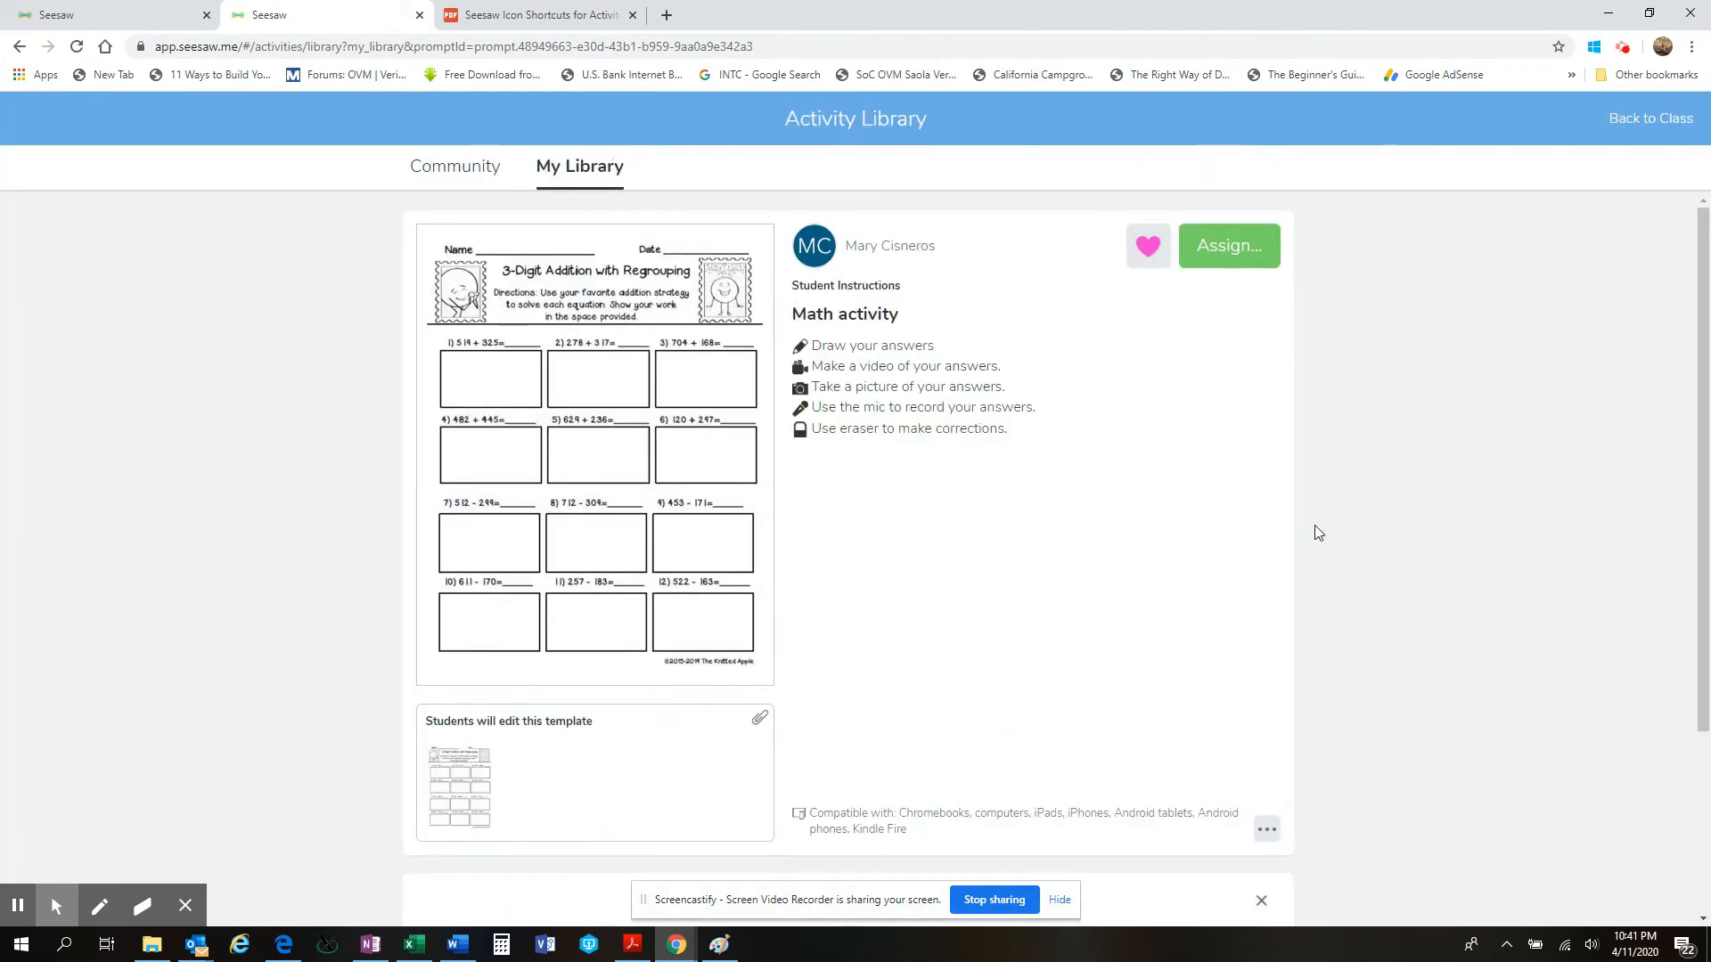
Step: Return to the class and refresh its list of assigned activities
left_click(1664, 121)
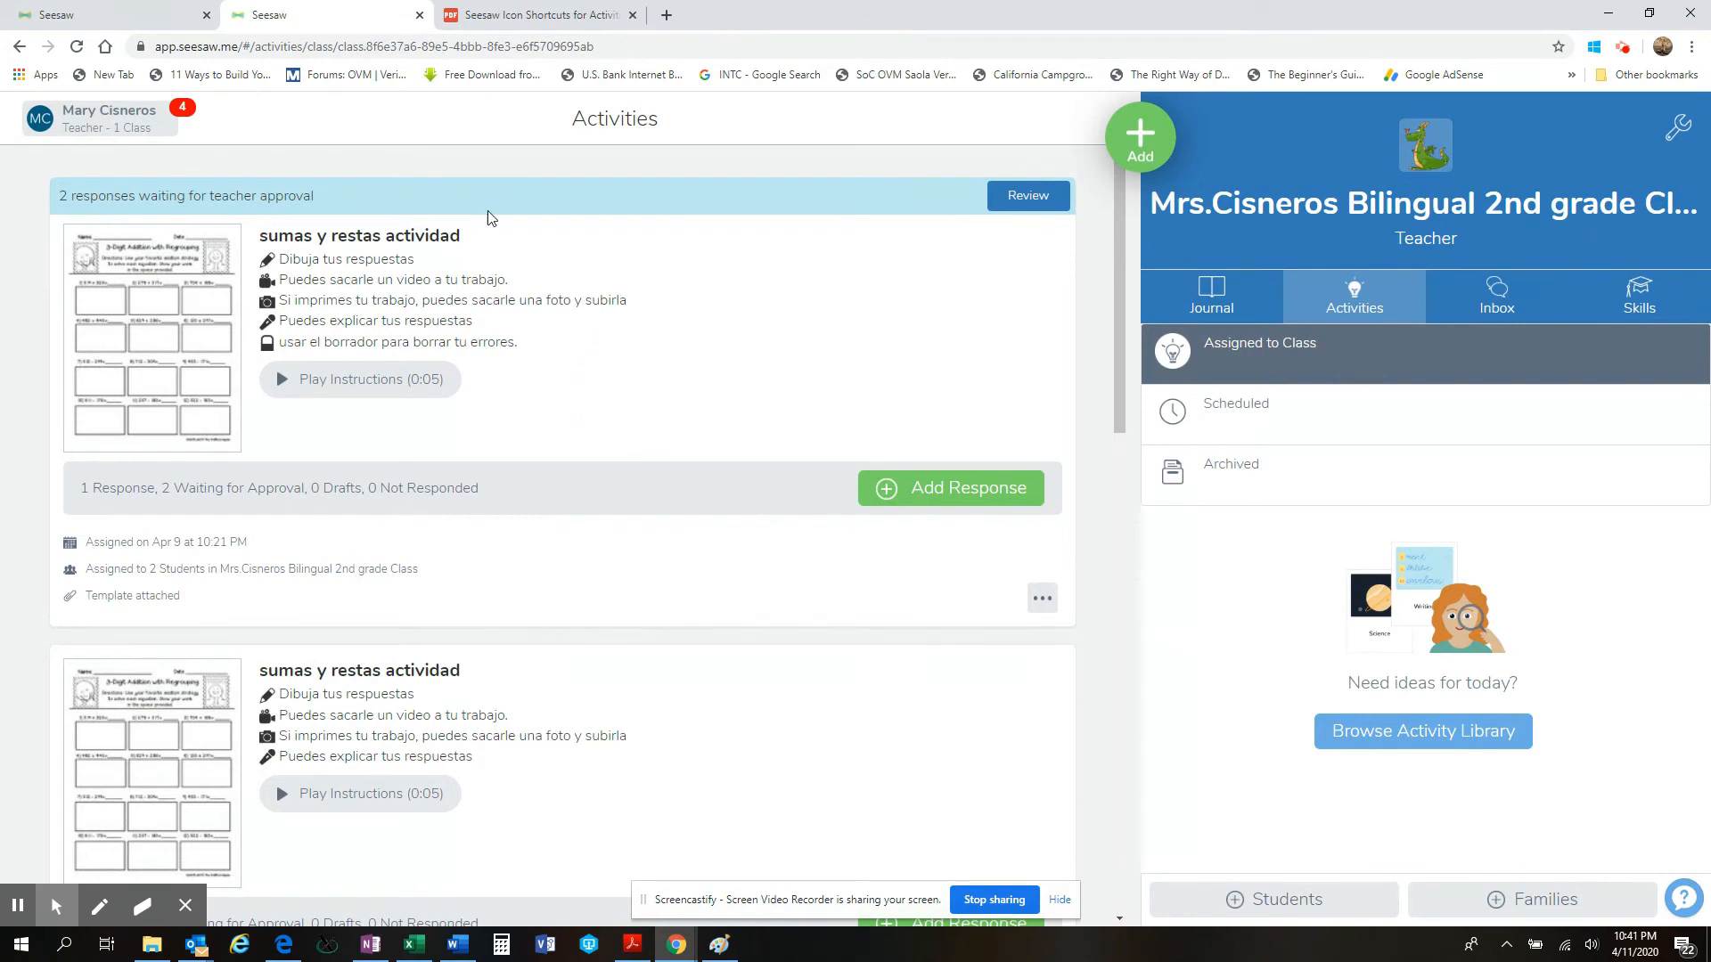
left_click(77, 47)
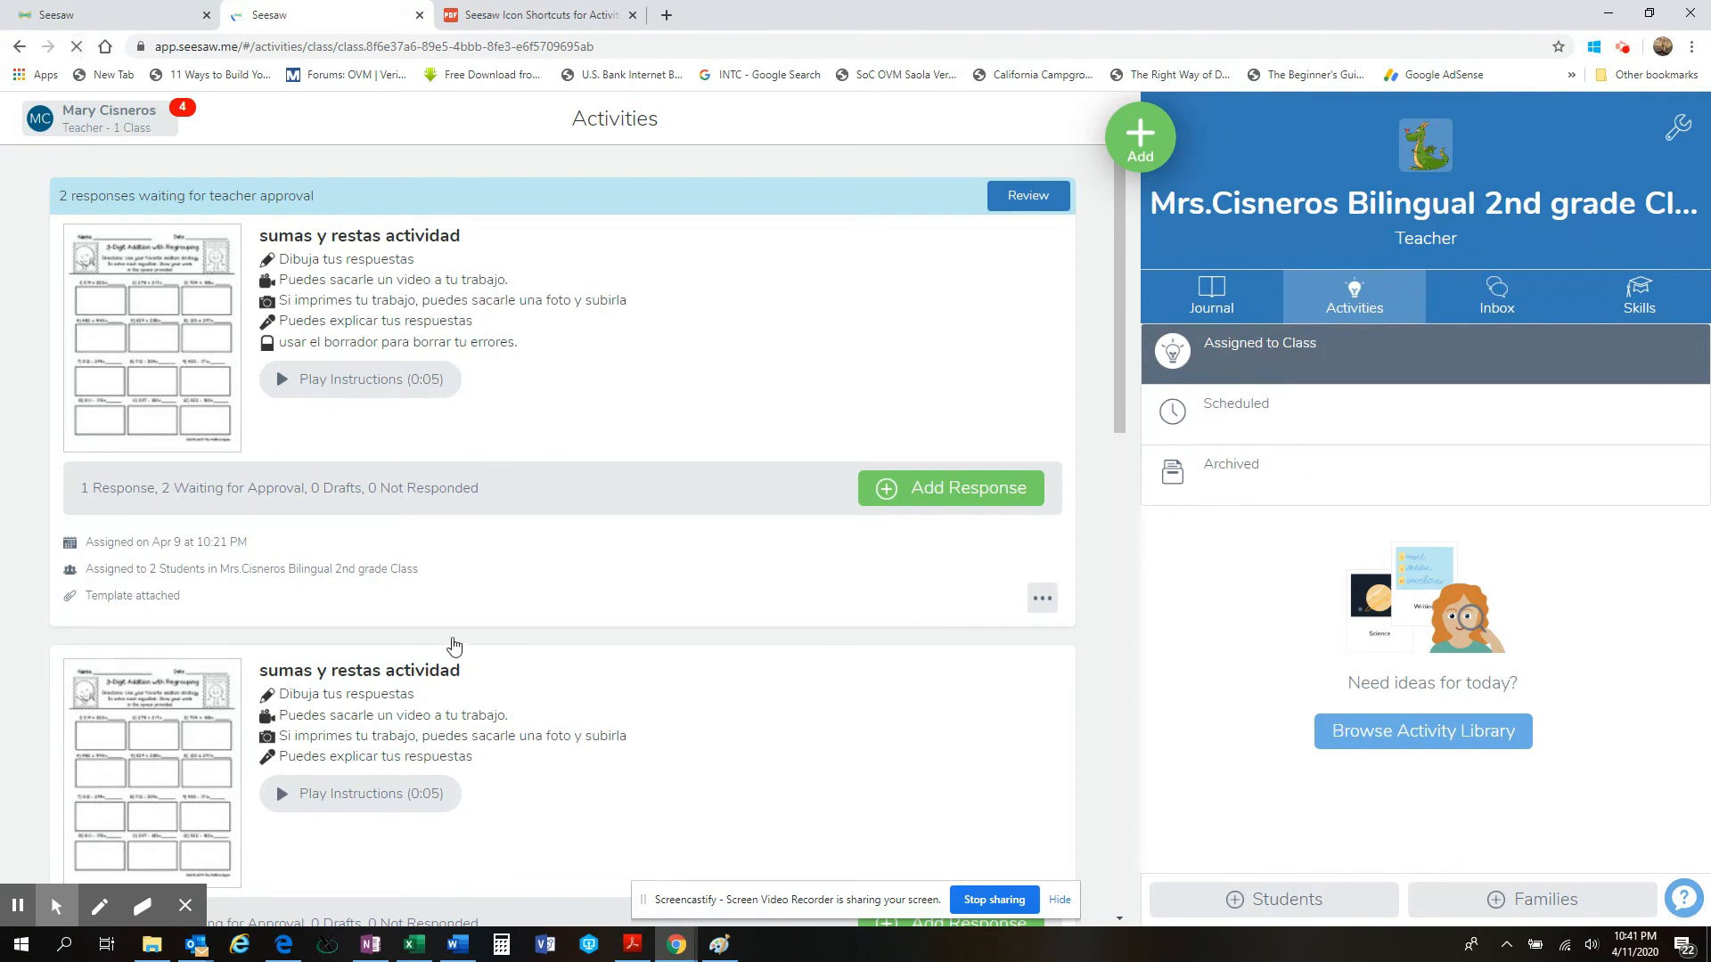